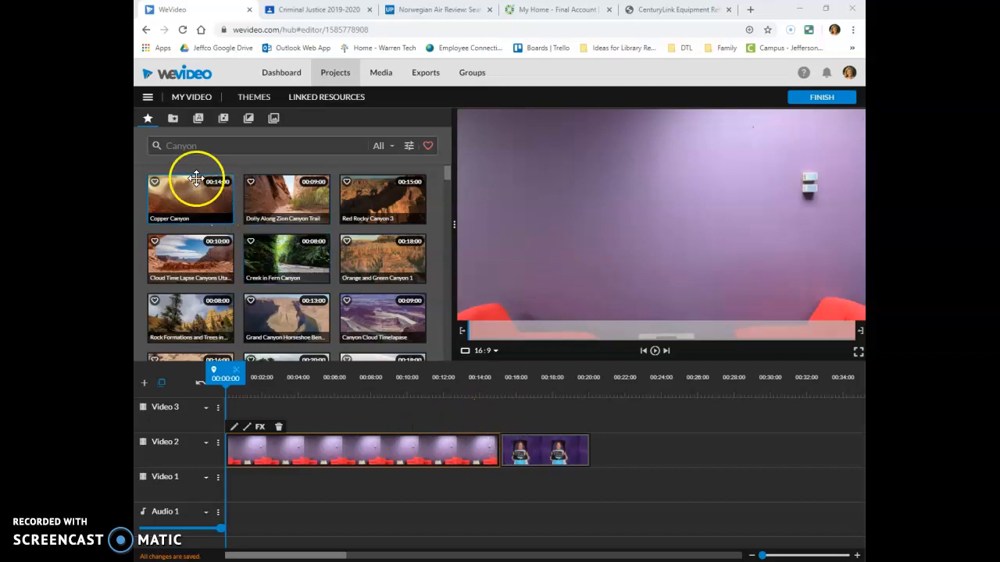
pyautogui.click(173, 118)
pyautogui.moveTo(289, 180); pyautogui.dragTo(287, 443)
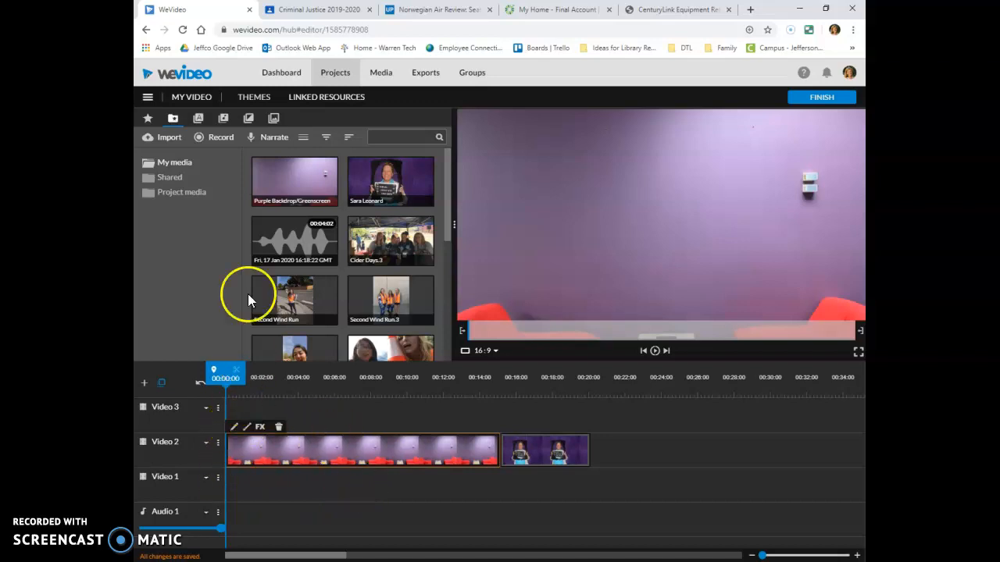
# Search the stock library for "fireworks park" and place the 19-second clip of the young happy girl celebrating at the start of Video 1
pyautogui.click(147, 119)
pyautogui.click(223, 148)
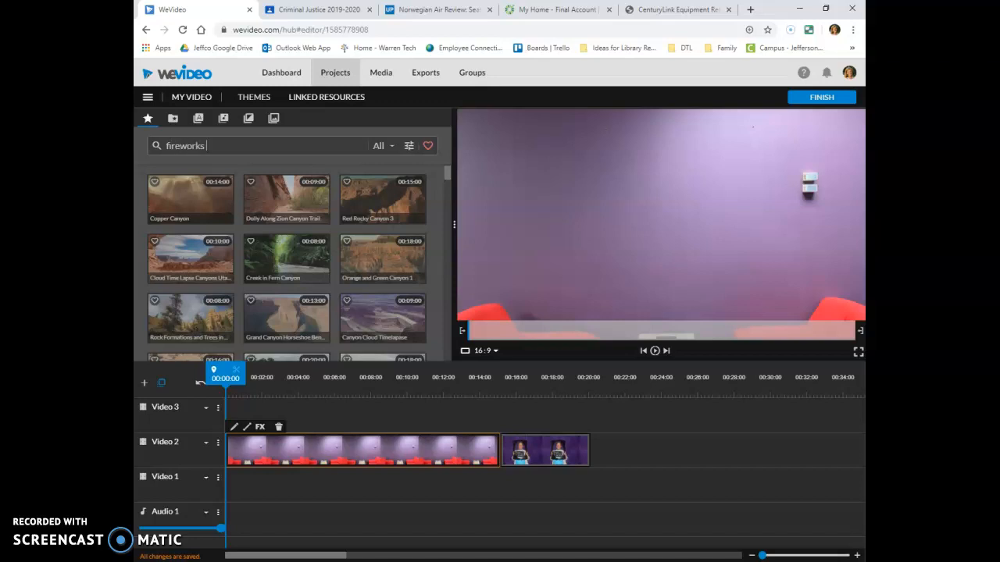
pyautogui.press('Return')
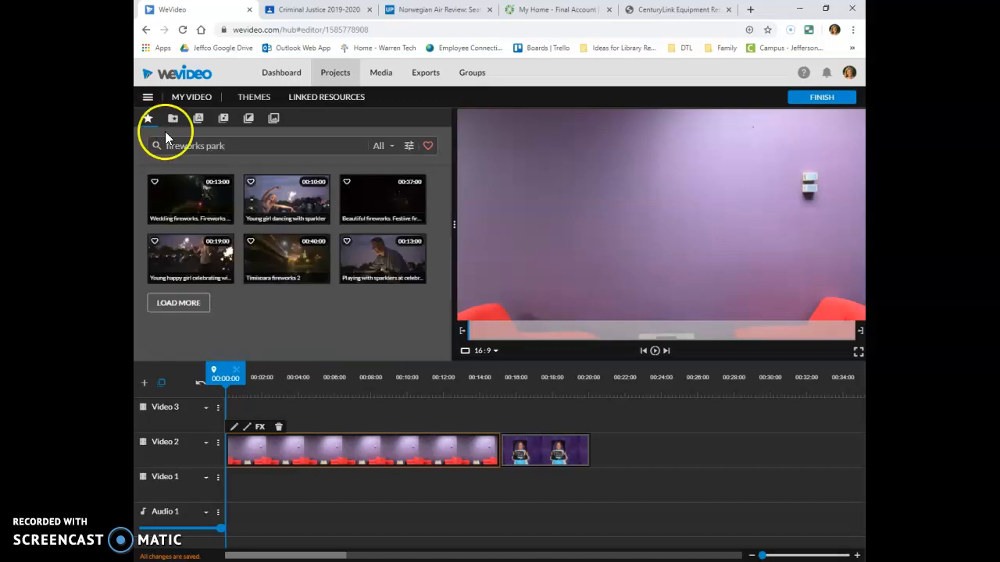
pyautogui.moveTo(205, 245); pyautogui.dragTo(240, 487)
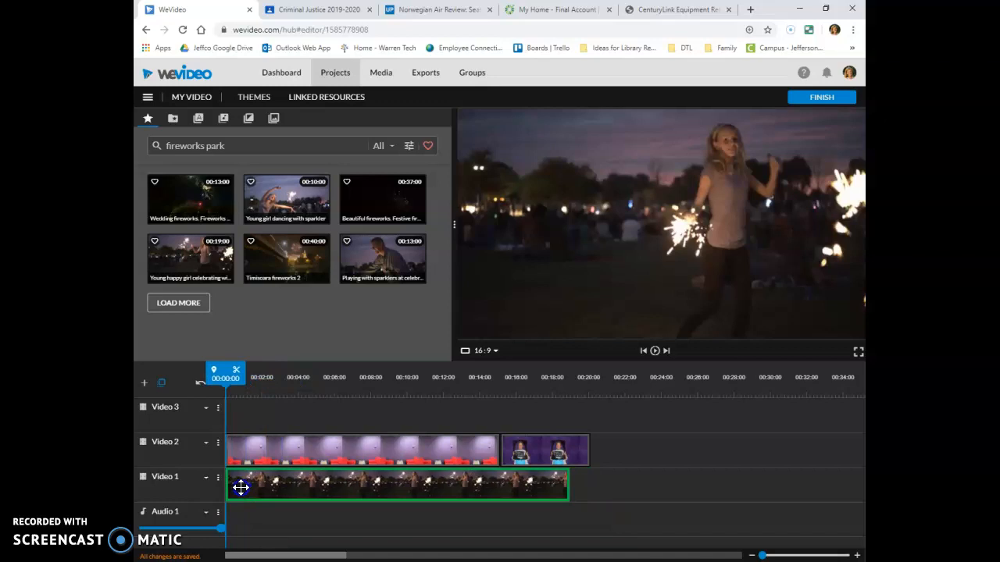
# Trim the end of the fireworks clip on Video 1 to match the end of the purple backdrop clip above it
pyautogui.click(587, 485)
pyautogui.moveTo(569, 485); pyautogui.dragTo(497, 487)
pyautogui.click(320, 500)
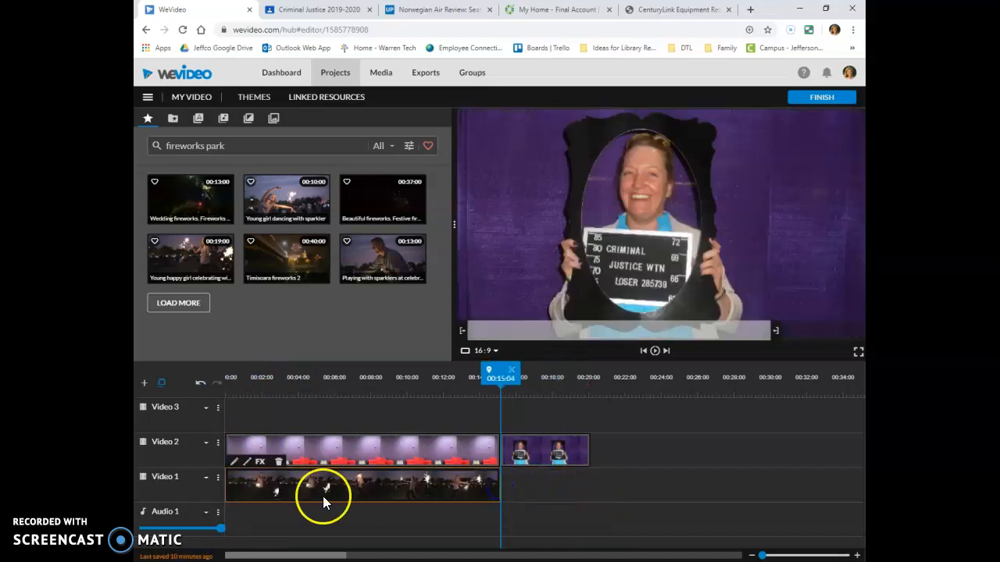
# Key out the purple wall colour b196c8 from the Purple Backdrop/Greenscreen clip by sampling it with the Color Keying dropper
pyautogui.click(338, 462)
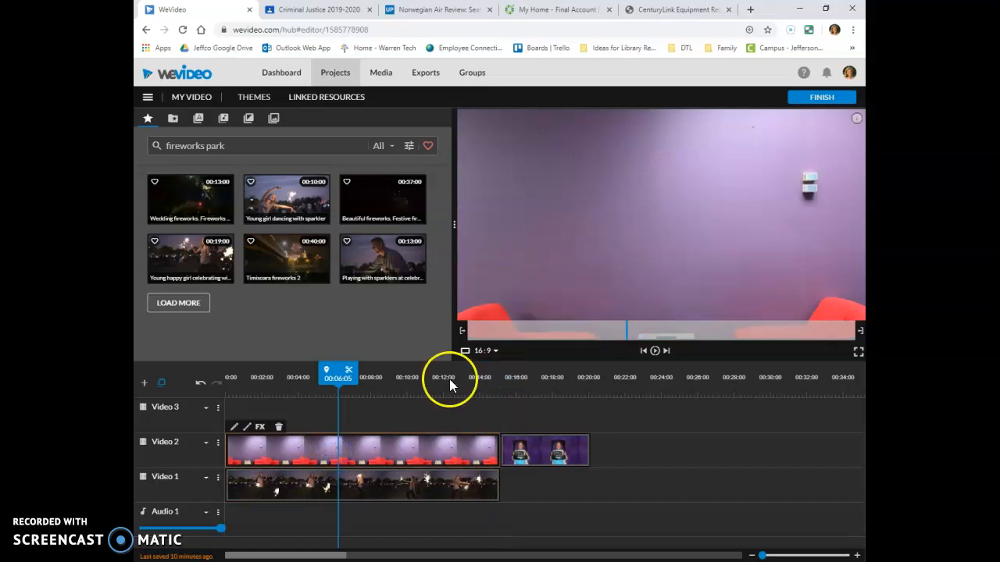
pyautogui.click(232, 428)
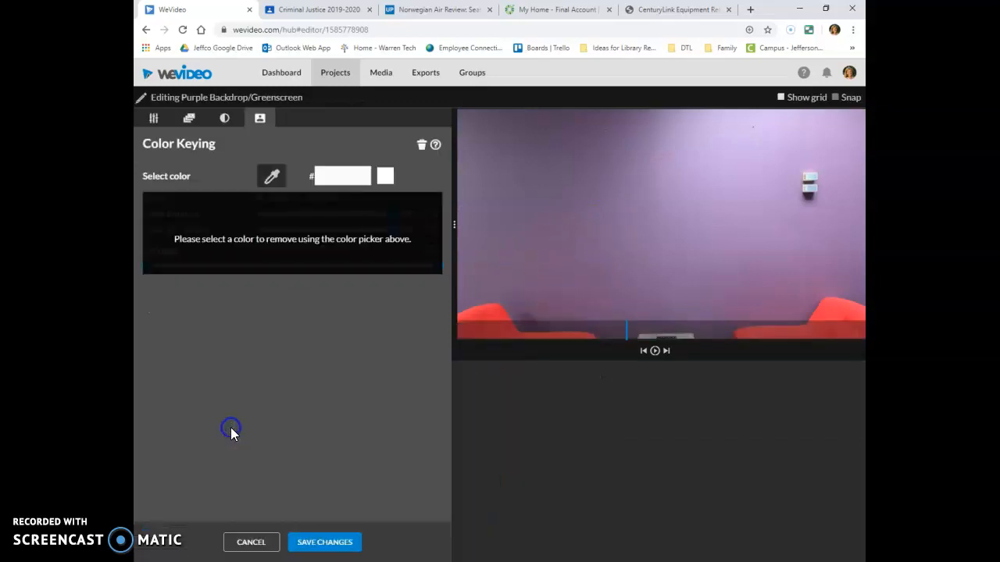
pyautogui.click(153, 119)
pyautogui.click(188, 118)
pyautogui.click(154, 118)
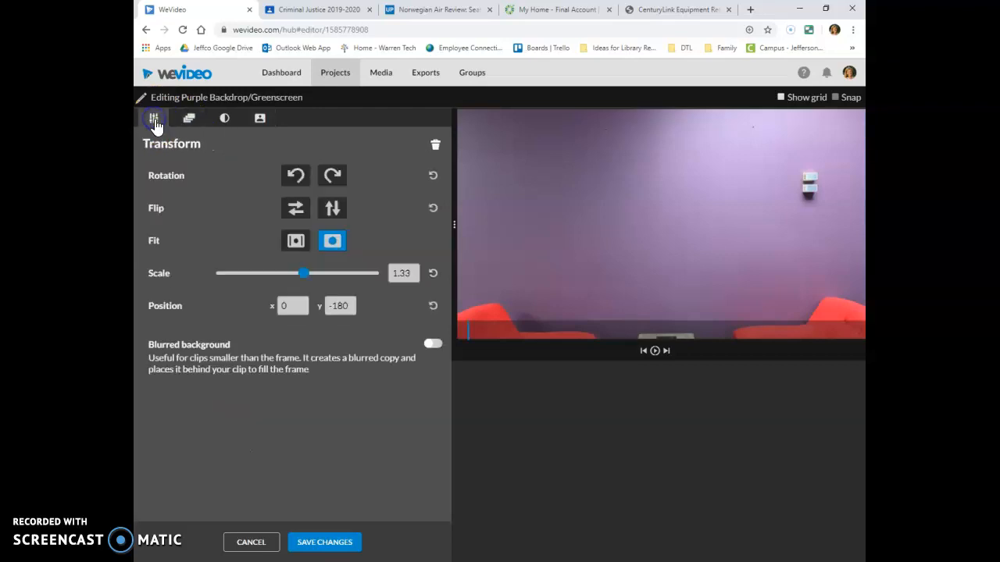
pyautogui.click(260, 119)
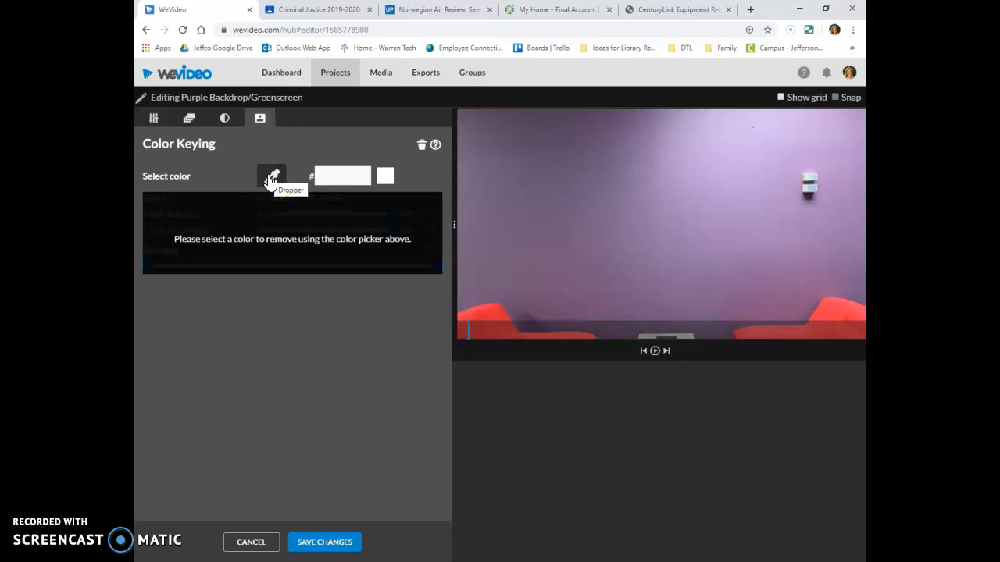
pyautogui.click(405, 268)
pyautogui.click(640, 170)
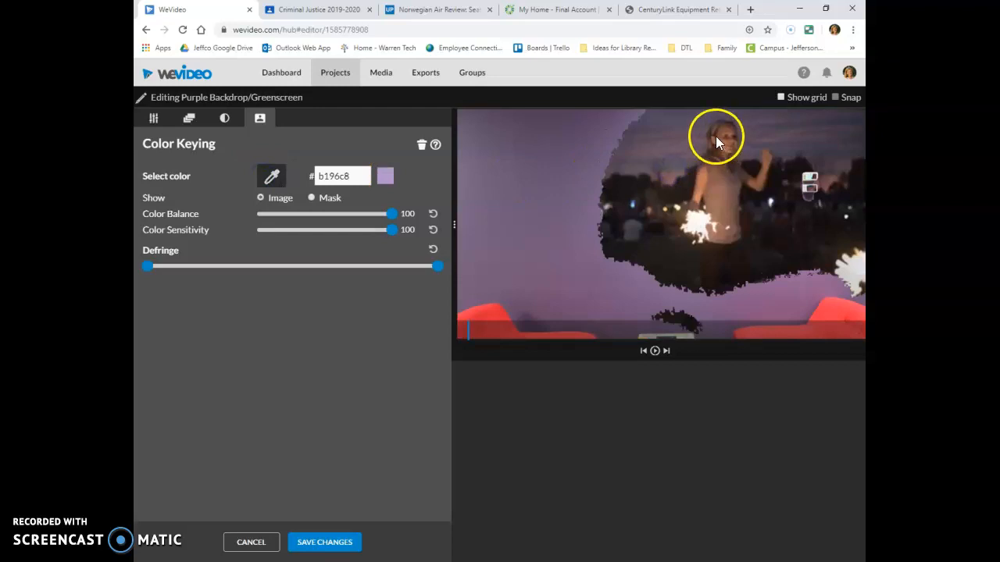
# Clear the backdrop clip's colour key, resample the darker wall colour 64556c instead, and save the changes
pyautogui.click(421, 146)
pyautogui.click(271, 178)
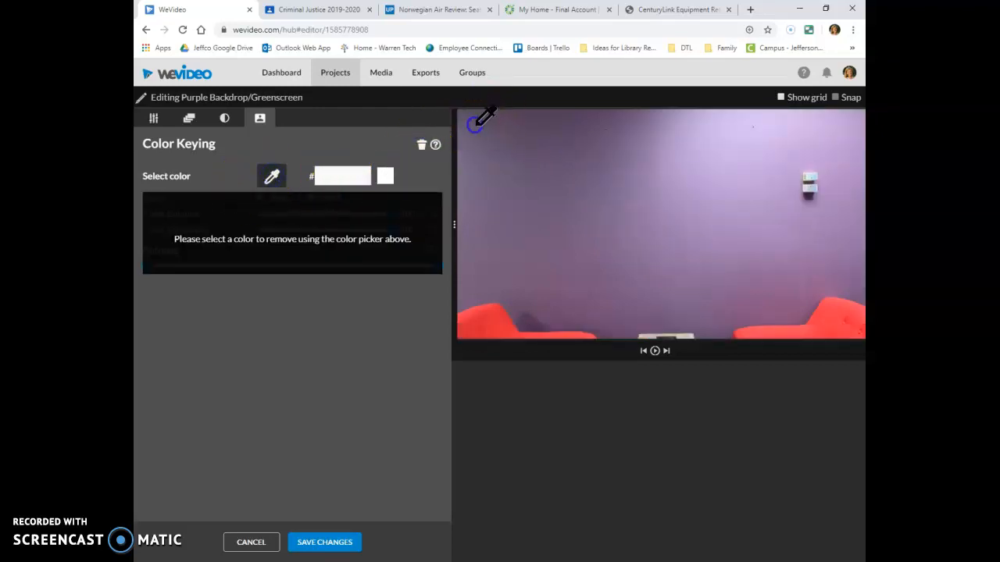
pyautogui.click(745, 167)
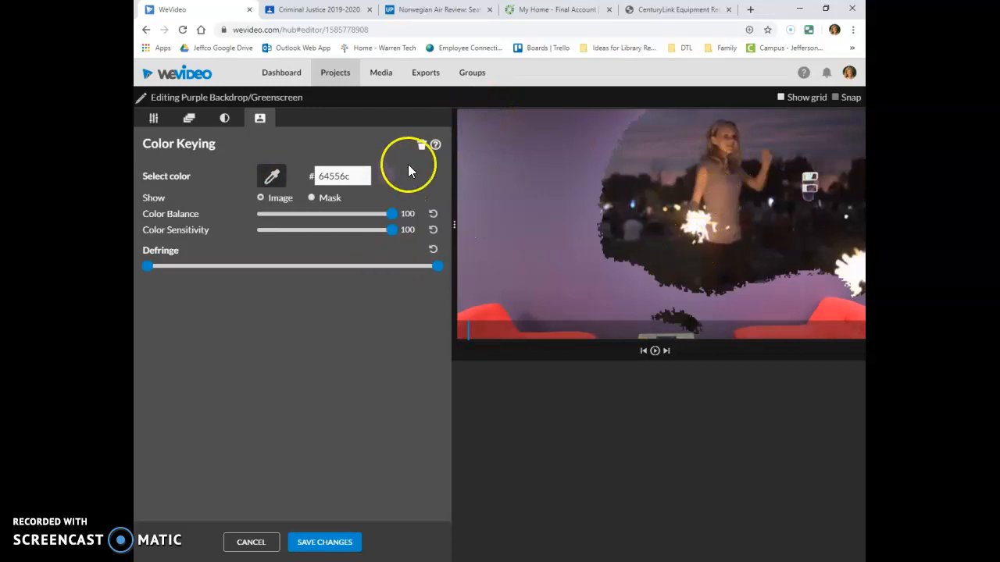
pyautogui.click(318, 540)
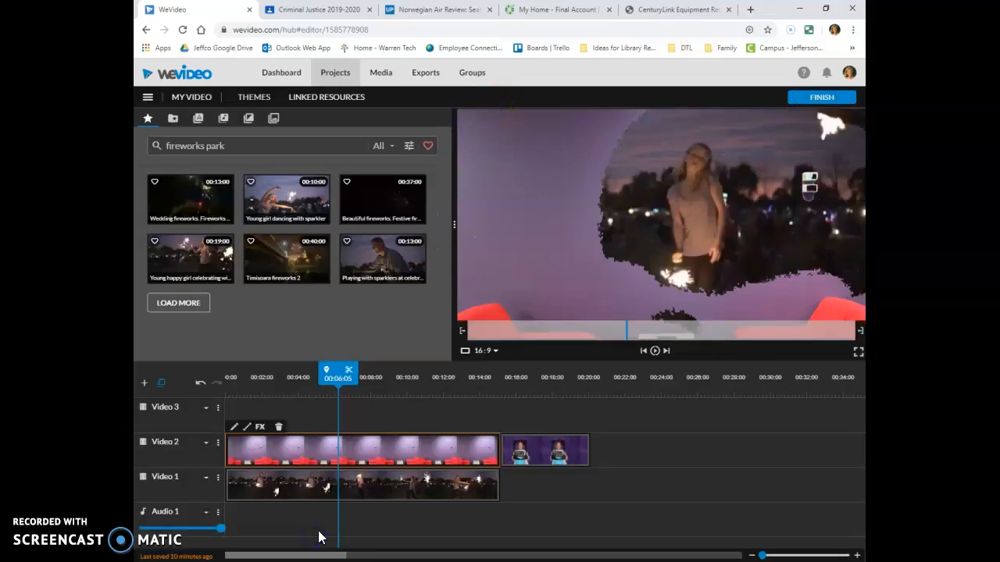
# Search the stock library for "greenscreen sparkler" and place the Sparklers on the Green Screen clip at the start of Video 3
pyautogui.tripleClick(245, 144)
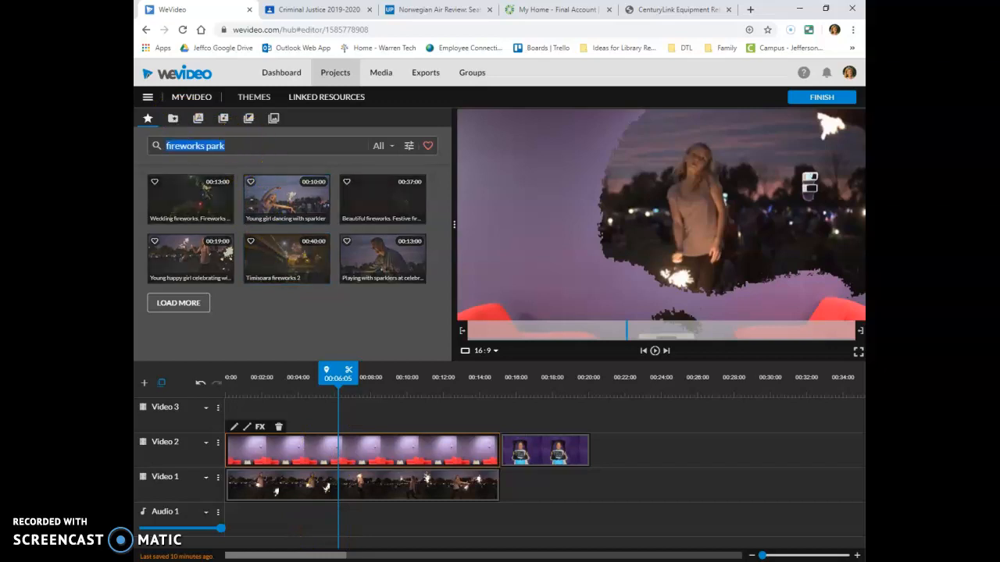
pyautogui.write('greenscr')
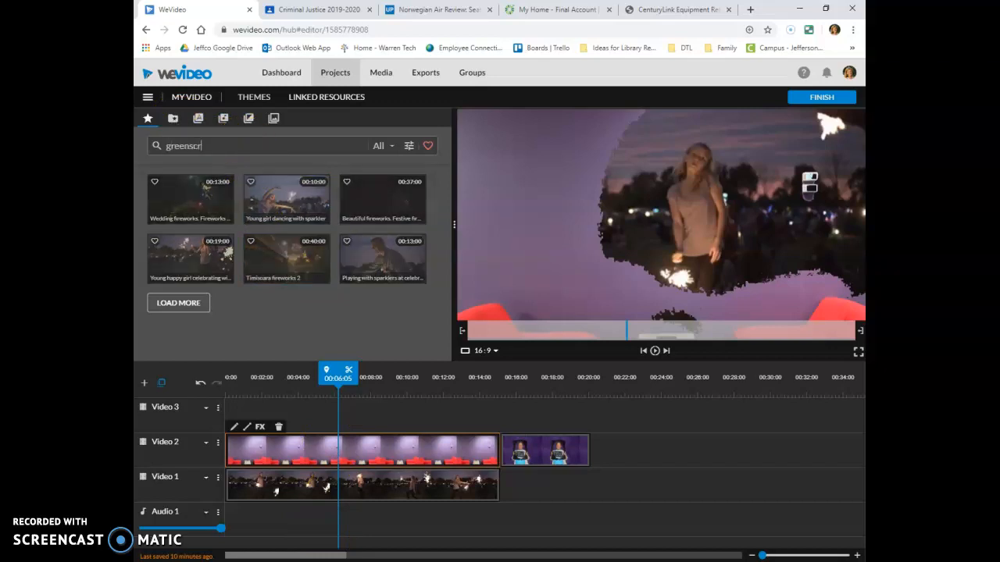
pyautogui.write('een sparkler')
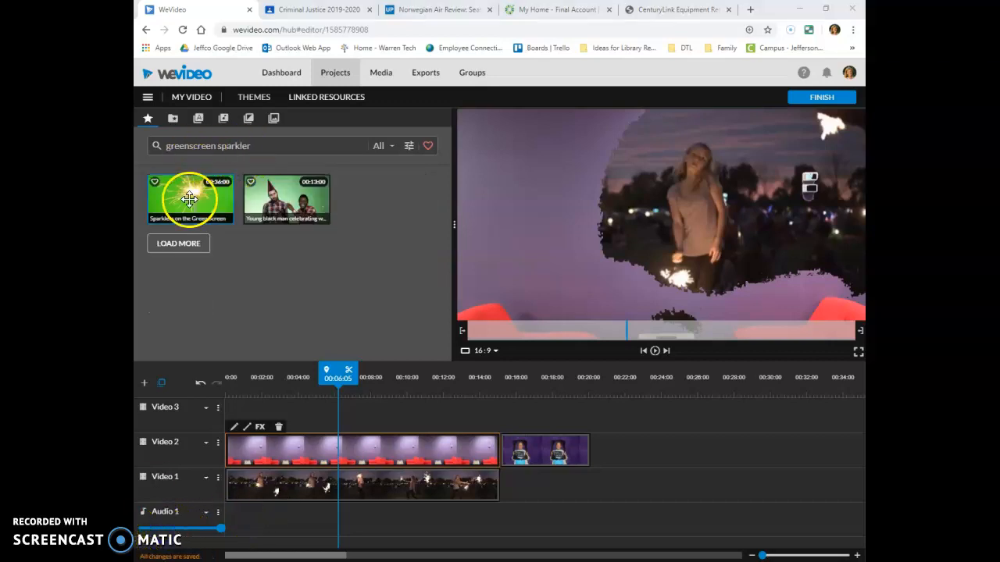
pyautogui.moveTo(190, 199); pyautogui.dragTo(239, 420)
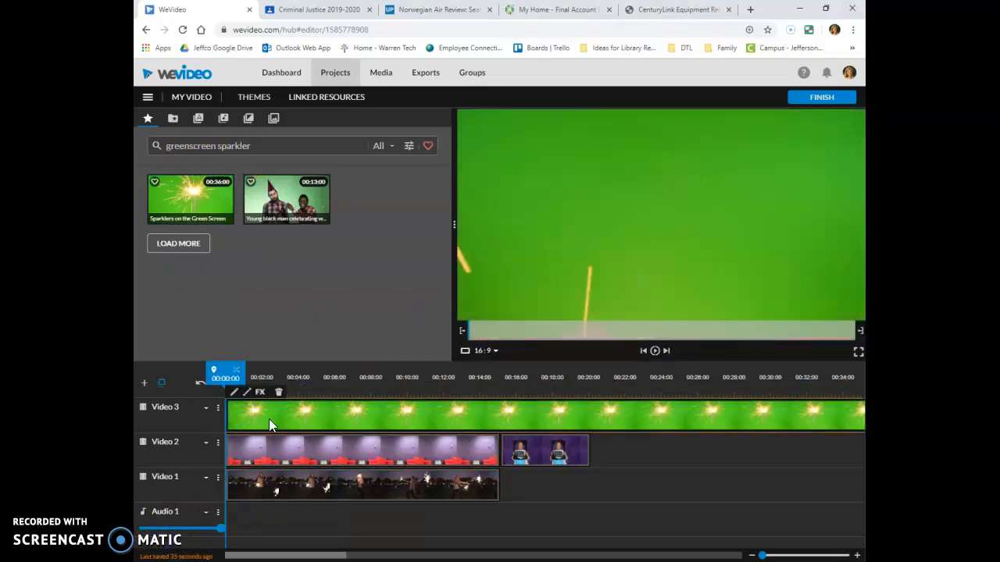
# Split the sparkler clip on Video 3 at 00:15:01, where the backdrop clip ends, and delete the remainder
pyautogui.moveTo(224, 378)
pyautogui.mouseDown()
pyautogui.moveTo(336, 375)
pyautogui.moveTo(499, 391)
pyautogui.mouseUp()
pyautogui.click(518, 375)
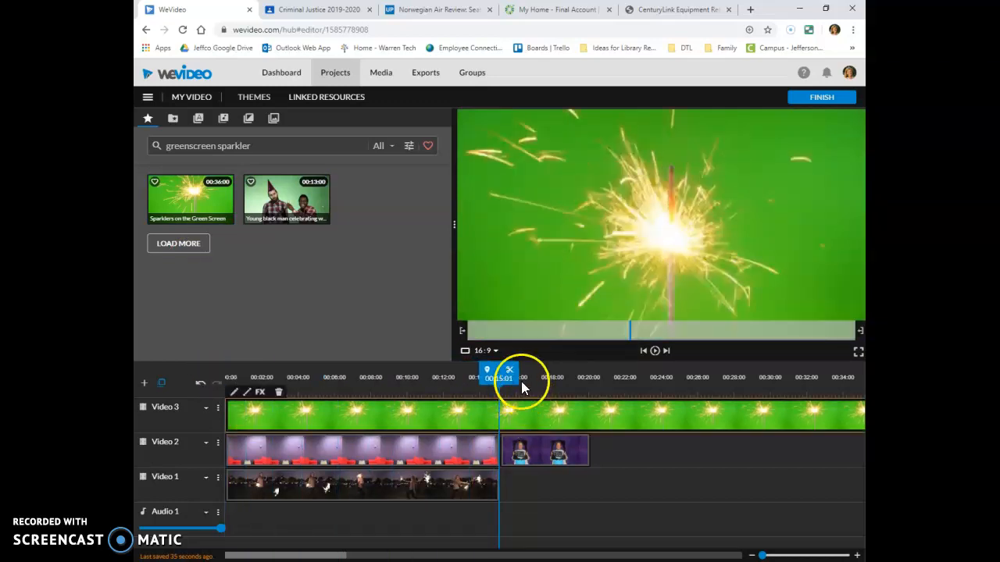
pyautogui.click(528, 410)
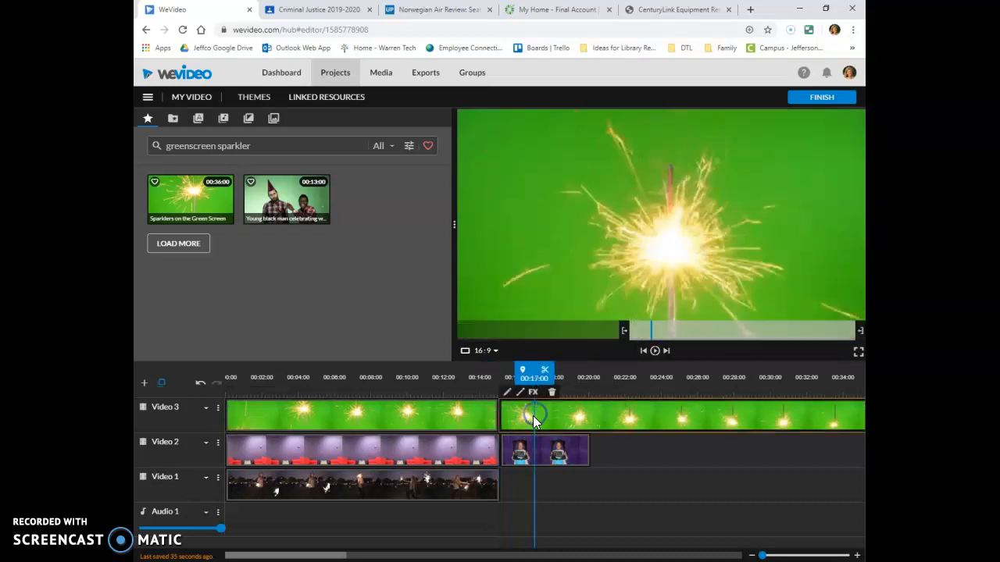
pyautogui.press('Delete')
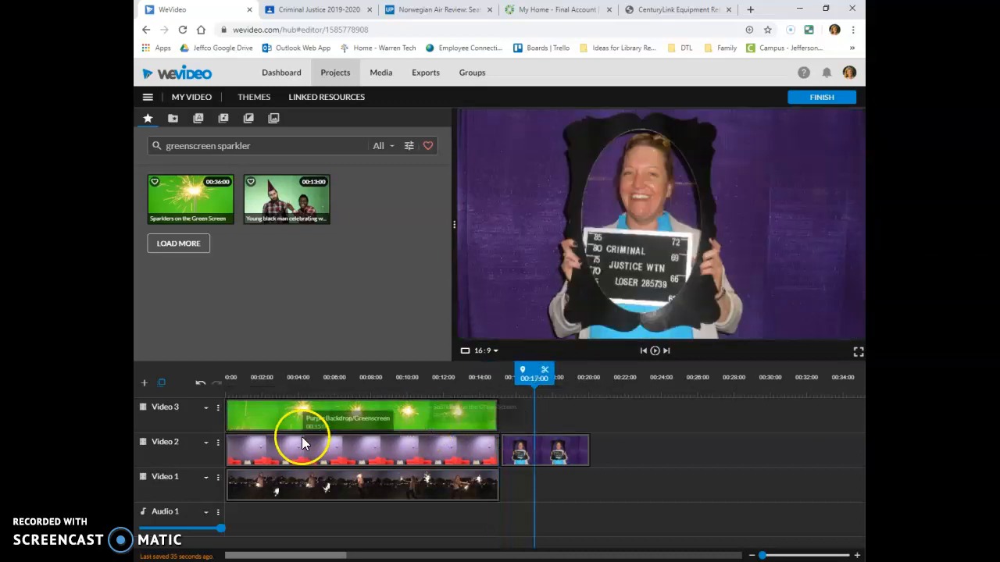
pyautogui.click(287, 450)
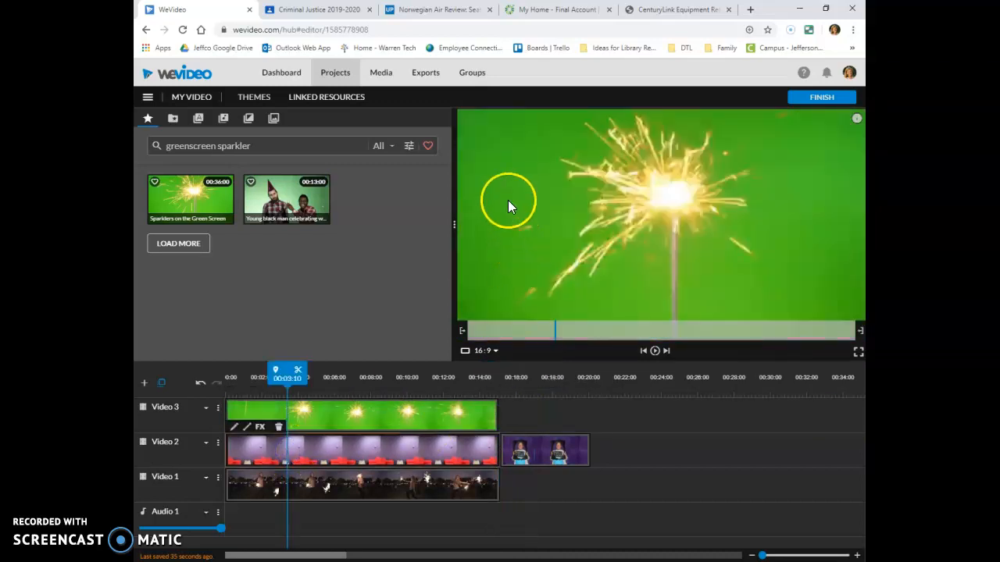
pyautogui.click(329, 418)
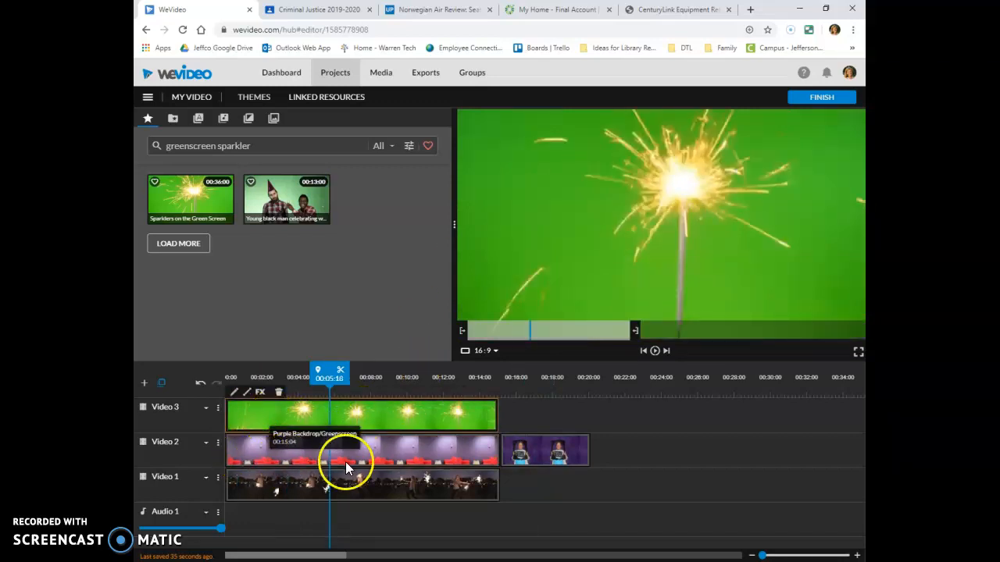
pyautogui.click(309, 450)
pyautogui.click(265, 414)
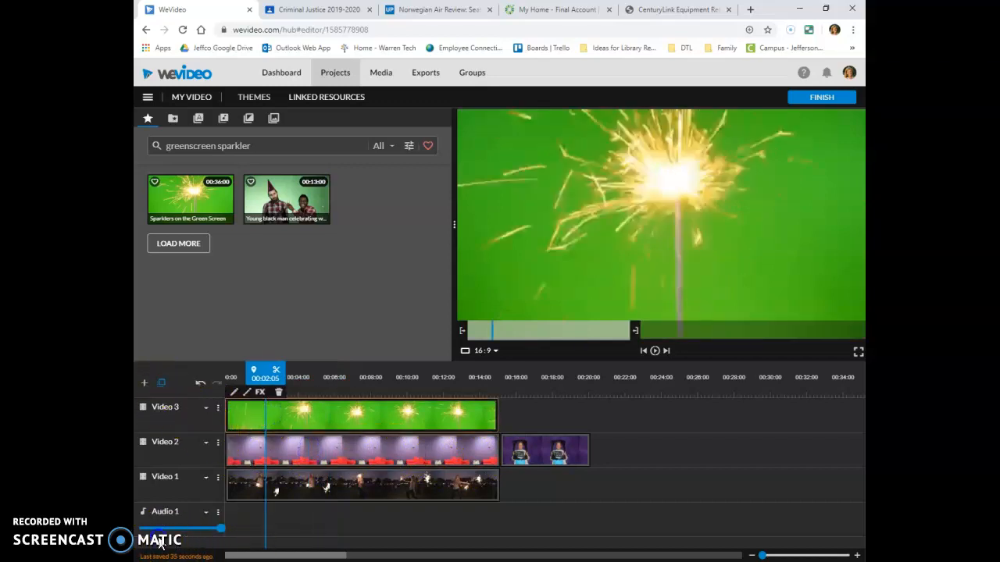
pyautogui.click(235, 393)
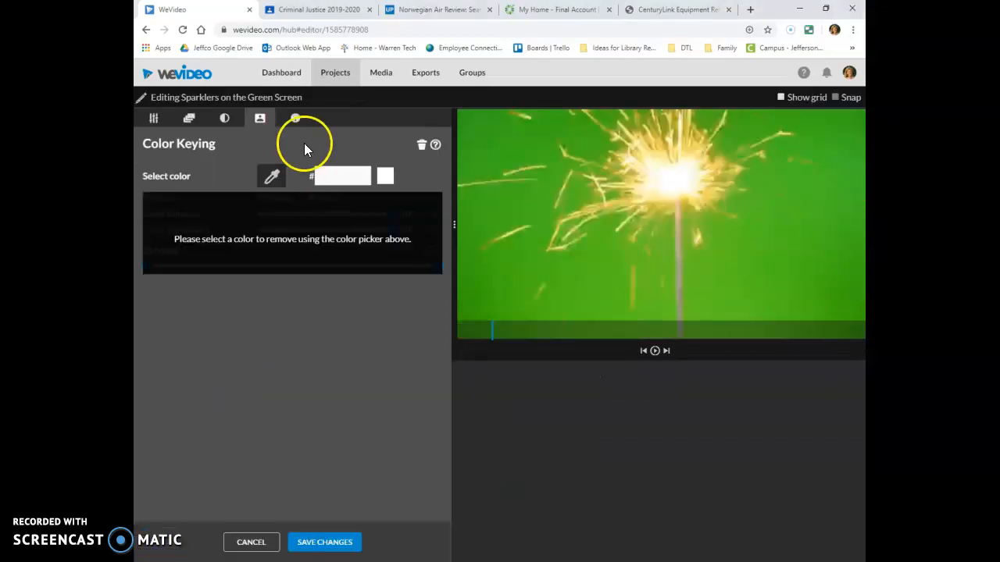
pyautogui.click(255, 541)
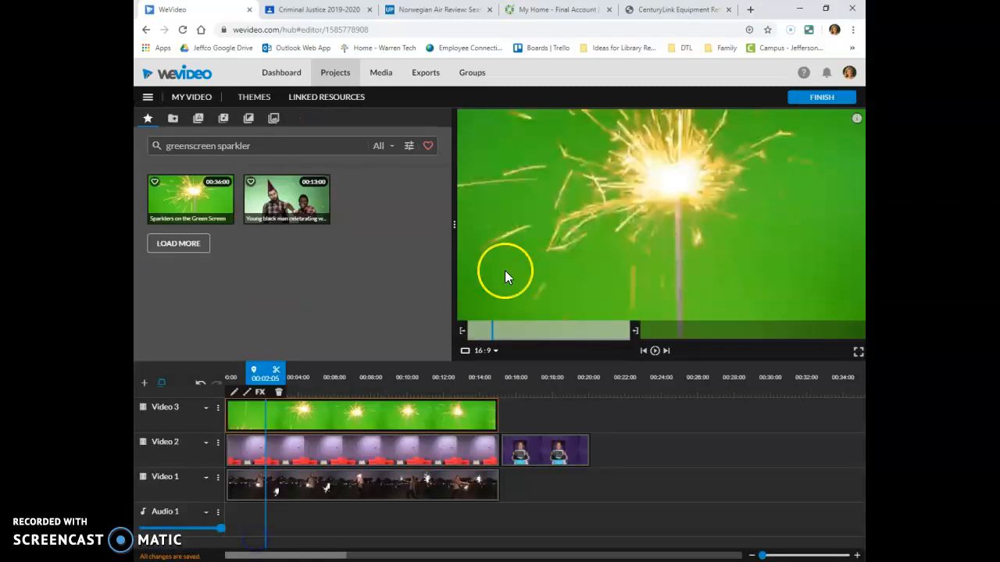
# Key out the green colour 3bac1b from the Sparklers on the Green Screen clip with the Color Keying dropper and save the changes
pyautogui.click(234, 392)
pyautogui.click(271, 178)
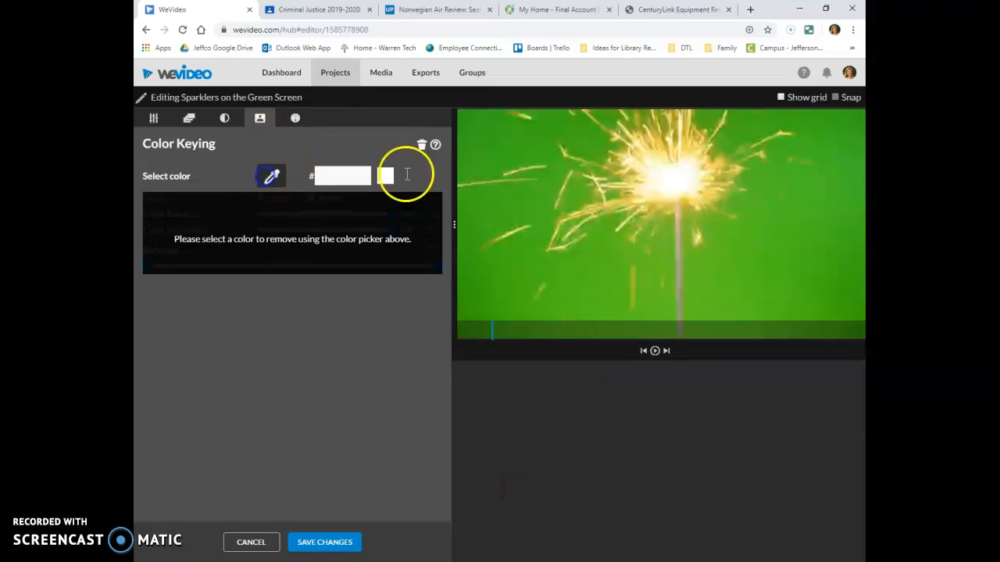
pyautogui.click(481, 160)
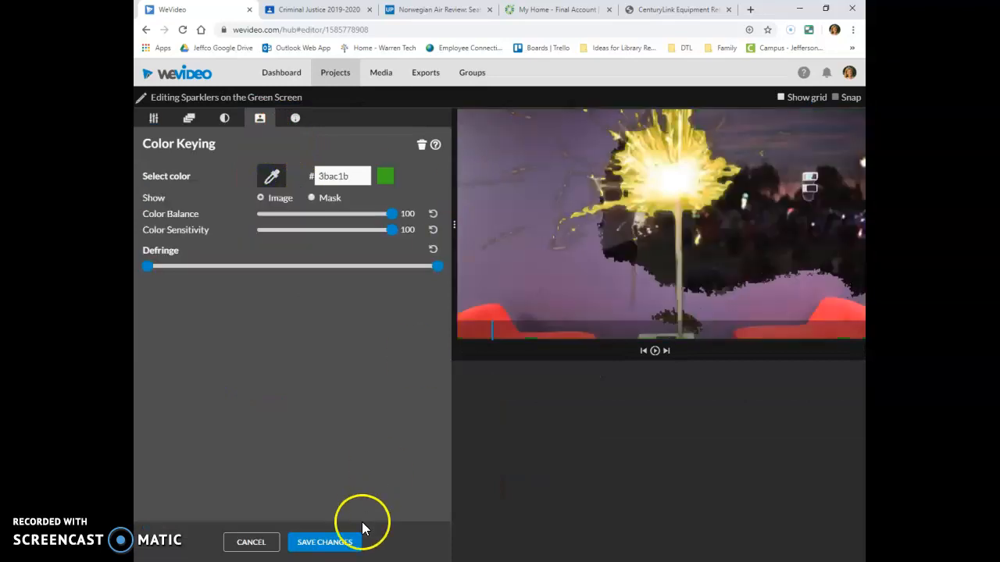
pyautogui.click(339, 540)
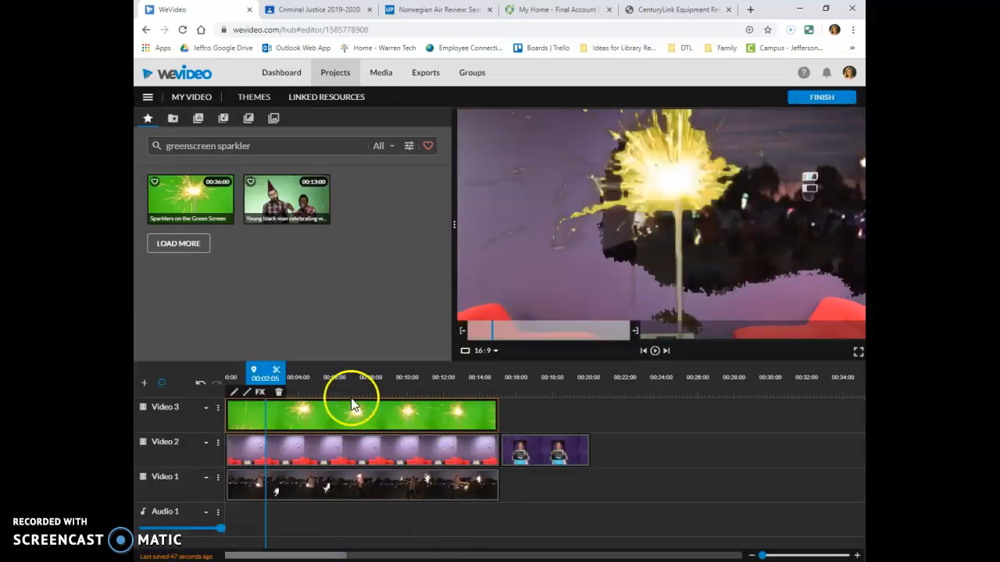
# Play the first seconds of the video from near the start to check the layered sparkler effect
pyautogui.moveTo(270, 372); pyautogui.dragTo(231, 376)
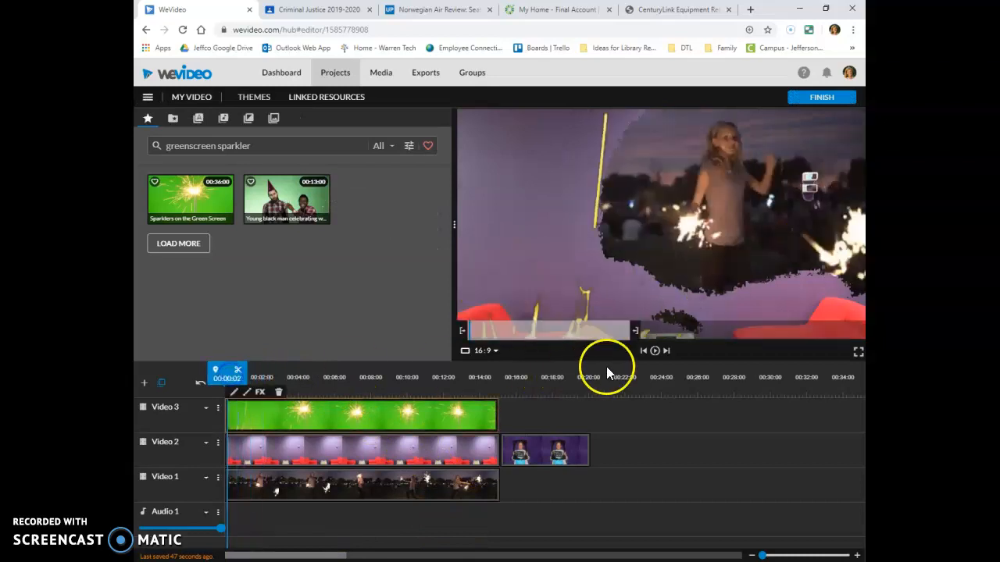
pyautogui.click(655, 351)
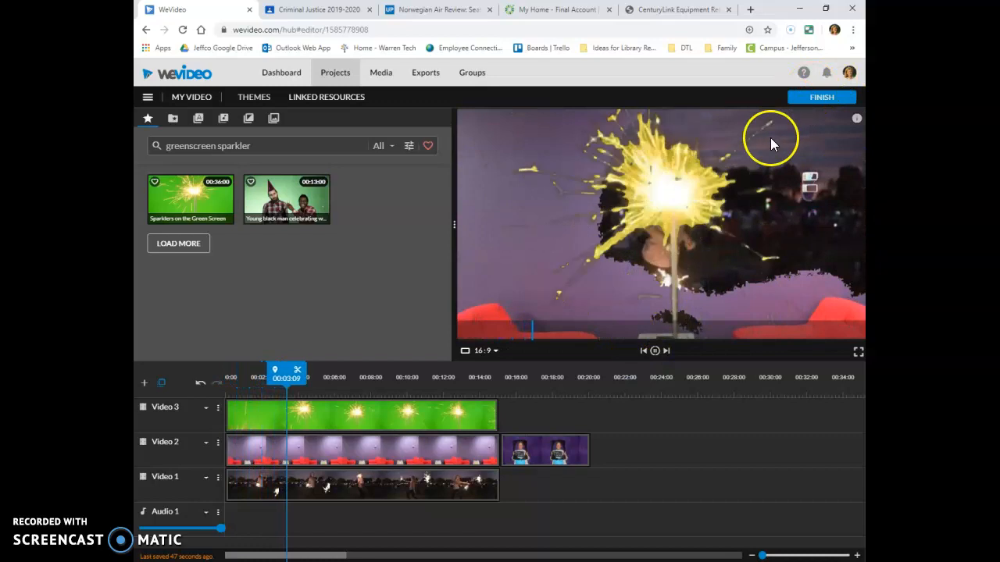
pyautogui.click(654, 355)
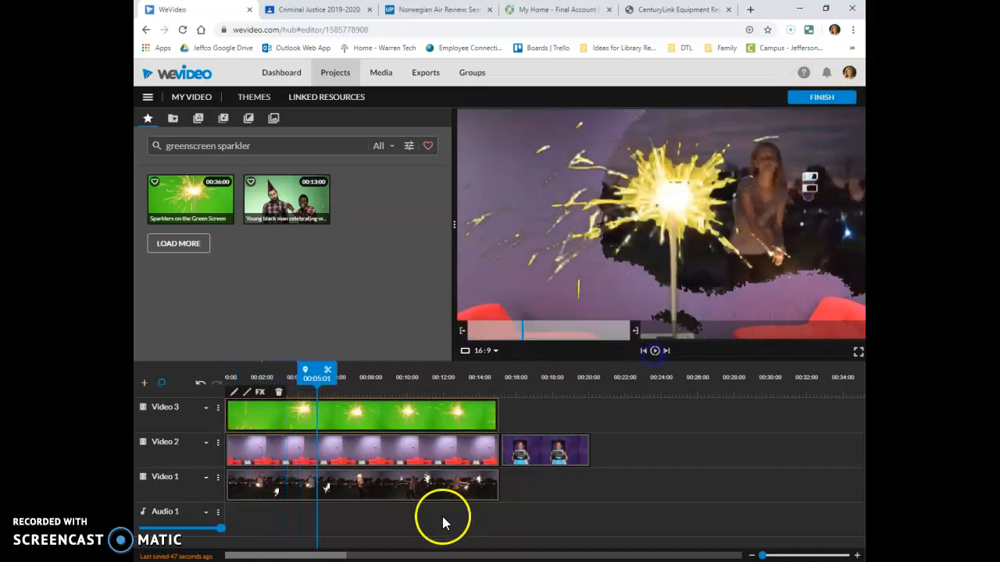
# Delete the fireworks clip from Video 1
pyautogui.click(424, 495)
pyautogui.press('Delete')
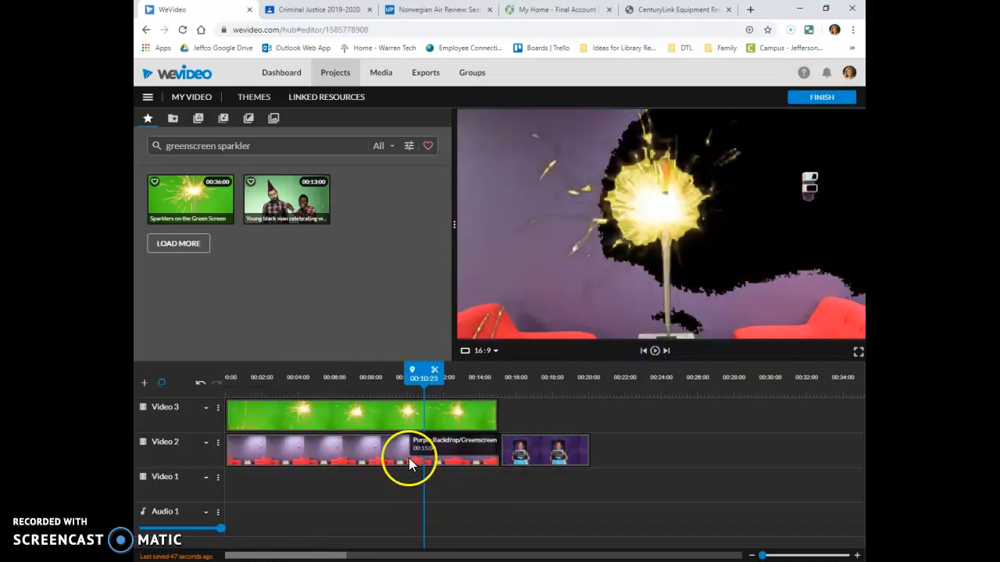
# Remove the Color Keying from the Purple Backdrop/Greenscreen clip, save the changes and play the opening seconds to check the sparkler
pyautogui.click(287, 455)
pyautogui.moveTo(286, 373); pyautogui.dragTo(221, 375)
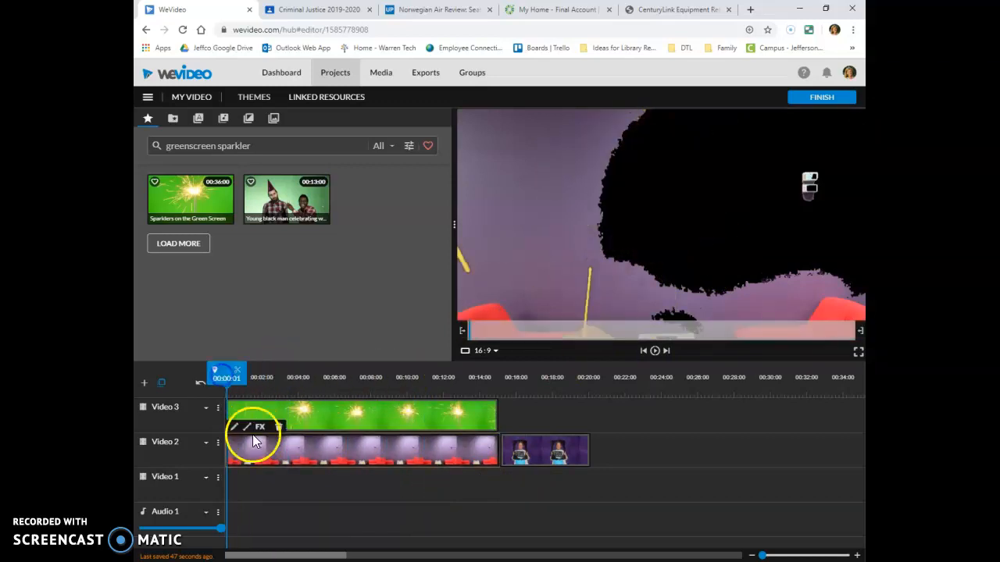
pyautogui.click(232, 428)
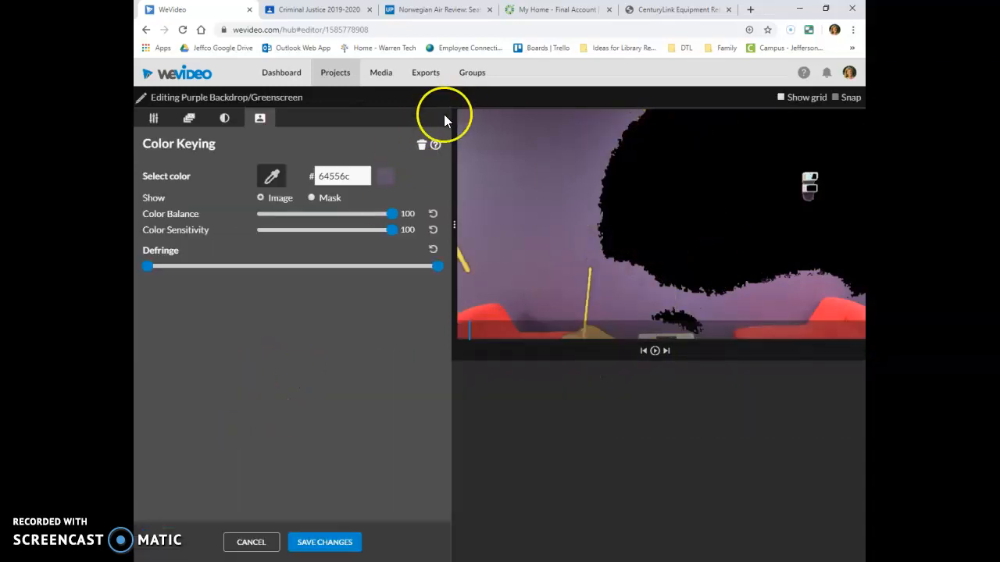
pyautogui.click(421, 145)
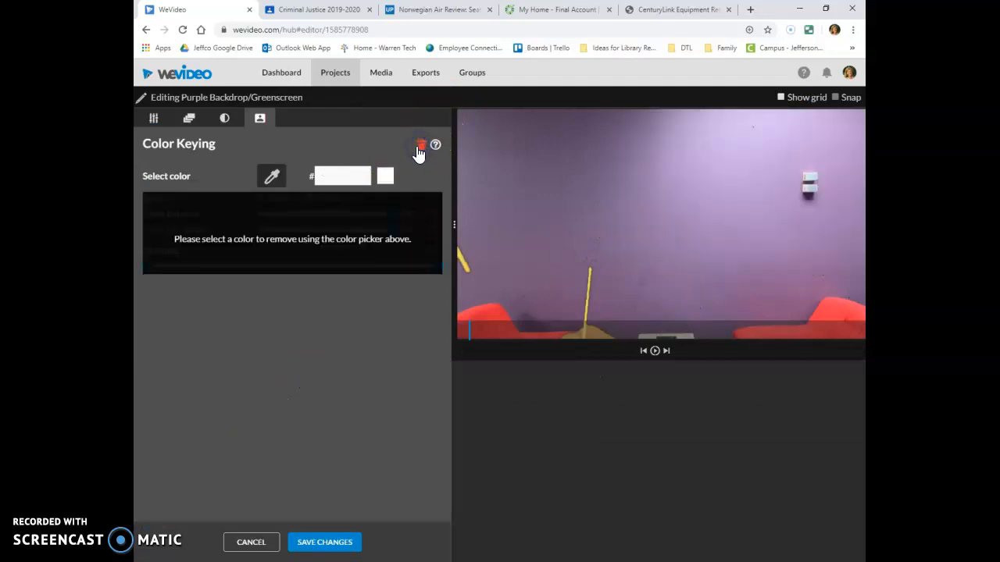
pyautogui.click(311, 552)
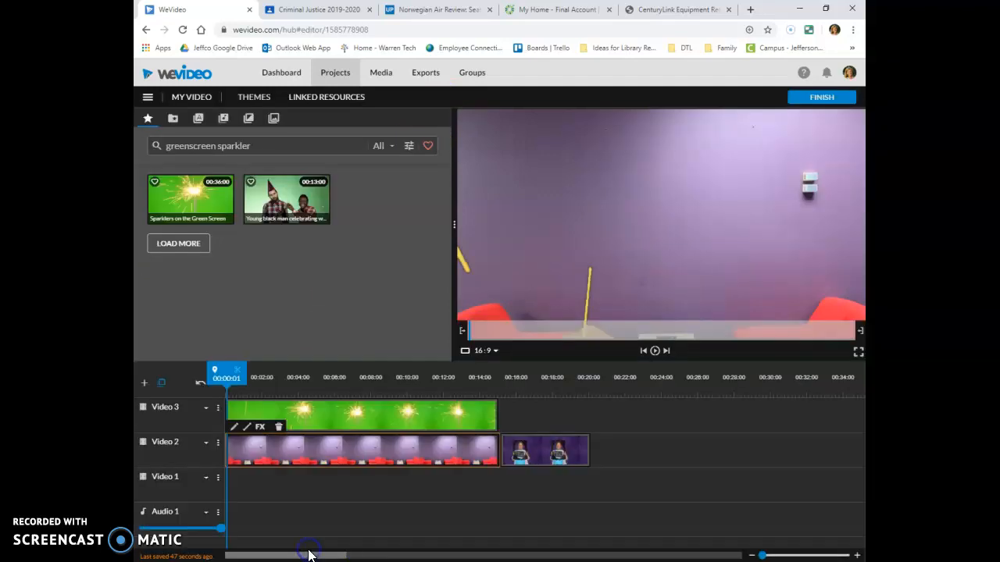
pyautogui.click(654, 350)
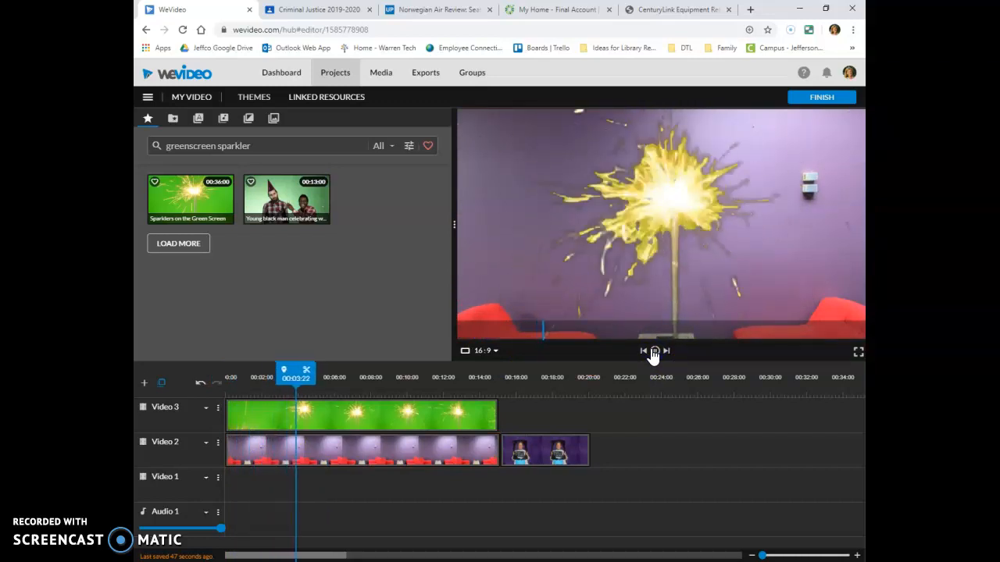
pyautogui.click(656, 351)
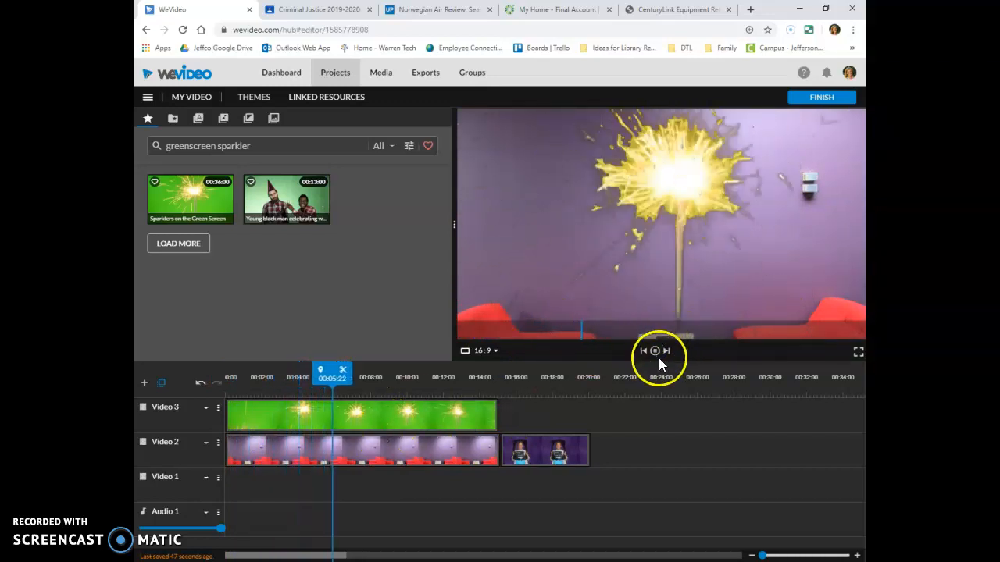
# Key out the purple colour 3a1b52 behind the mugshot photo on Video 2 with the Color Keying dropper and save the changes
pyautogui.click(555, 453)
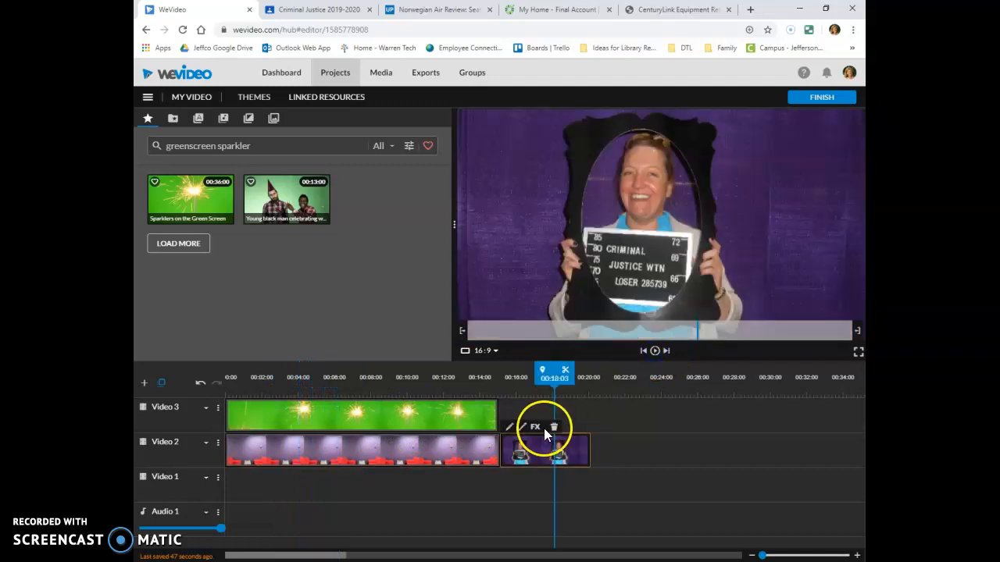
pyautogui.moveTo(554, 372); pyautogui.dragTo(501, 372)
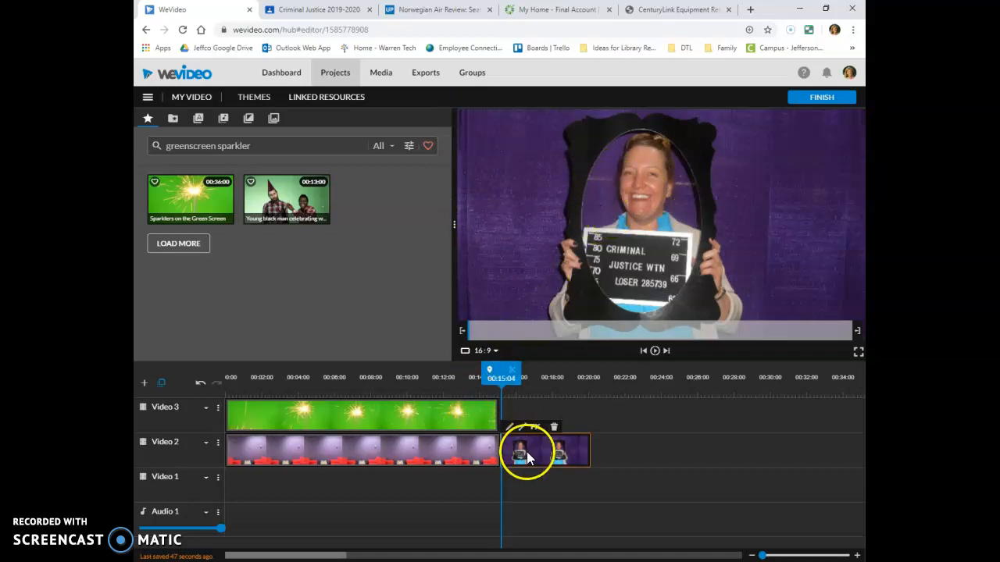
pyautogui.click(508, 429)
pyautogui.click(273, 179)
pyautogui.click(522, 158)
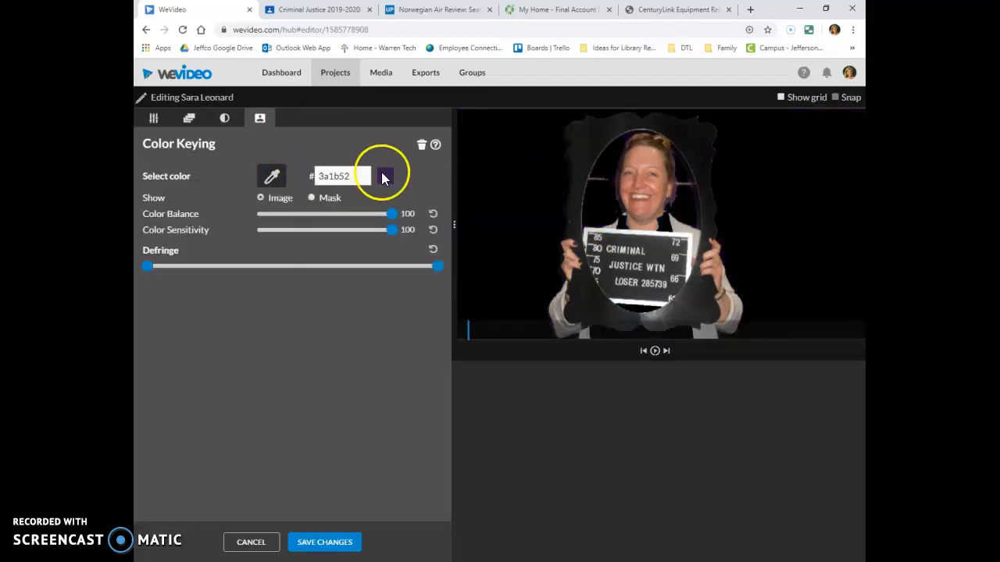
pyautogui.click(311, 542)
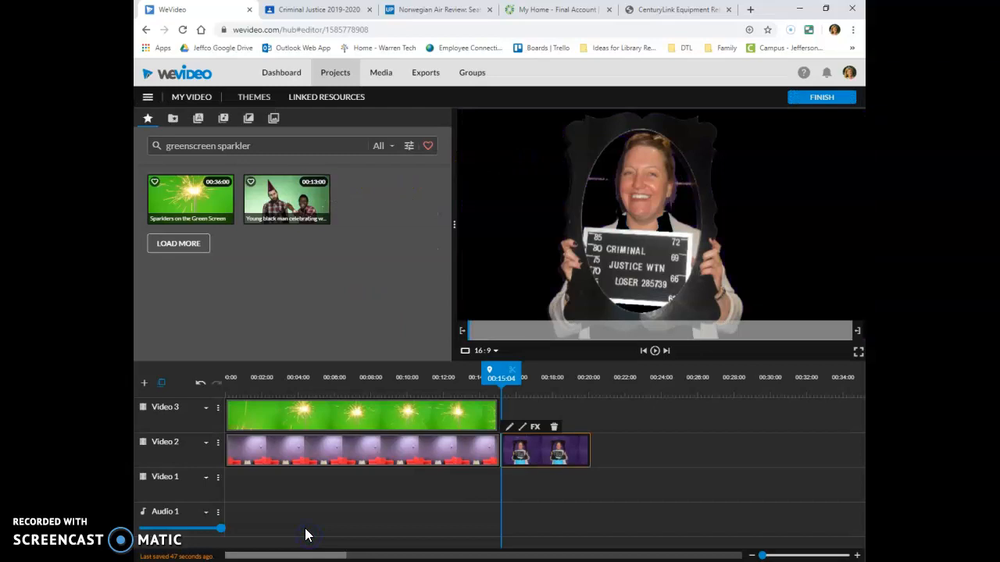
# Search the media library for jail and browse the results for a background image
pyautogui.click(290, 144)
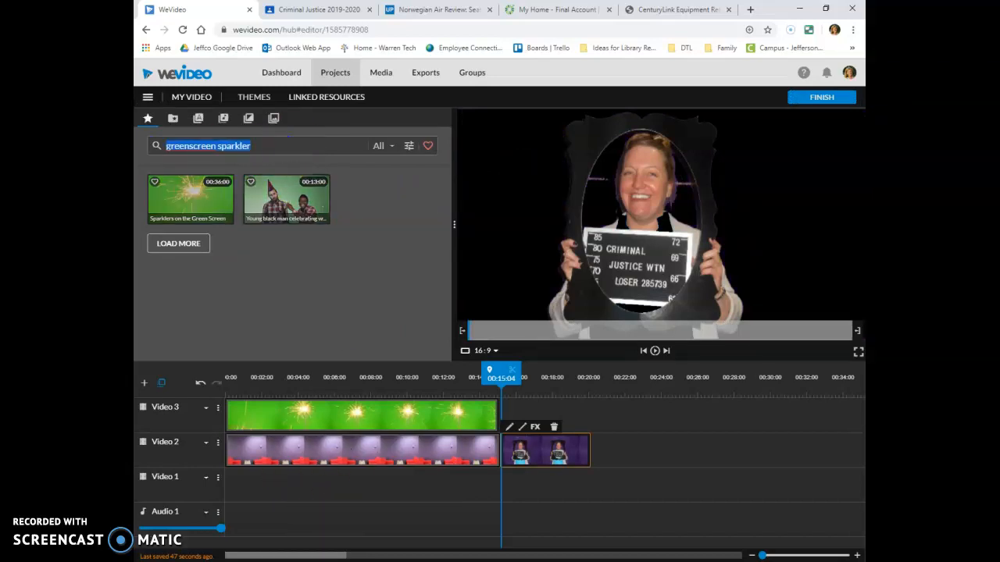
pyautogui.write('jail')
pyautogui.press('Return')
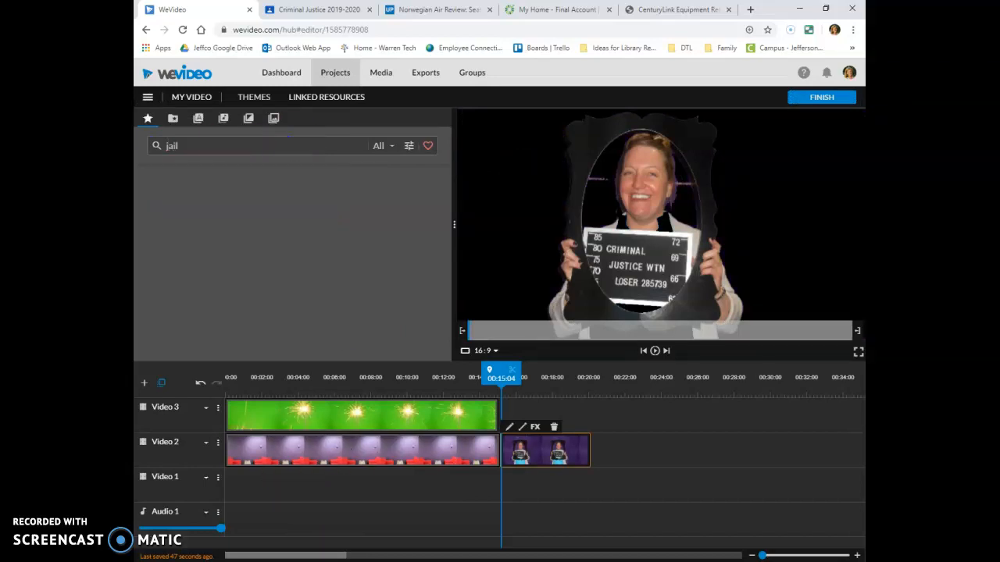
pyautogui.scroll(-5, 286, 219)
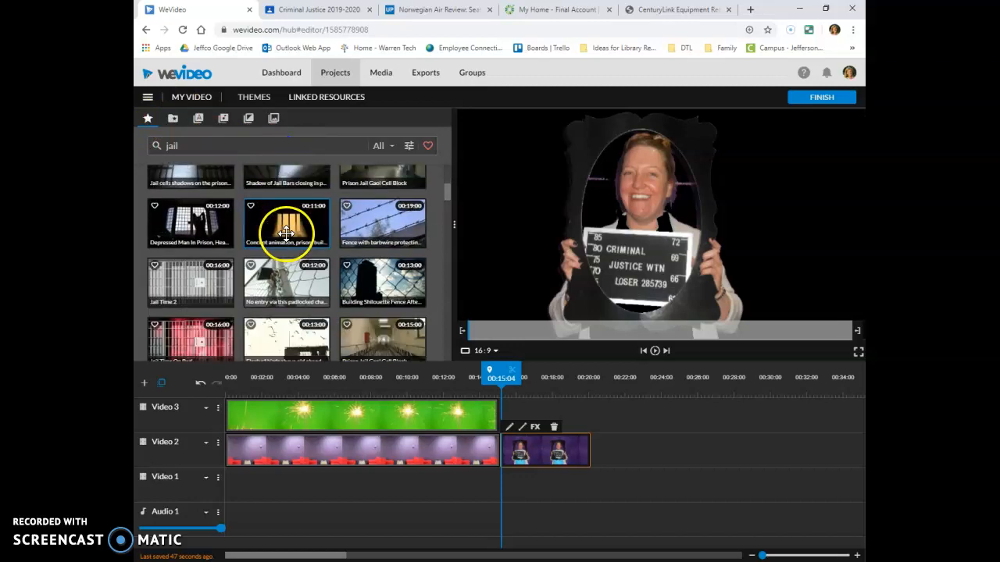
pyautogui.scroll(-8, 285, 233)
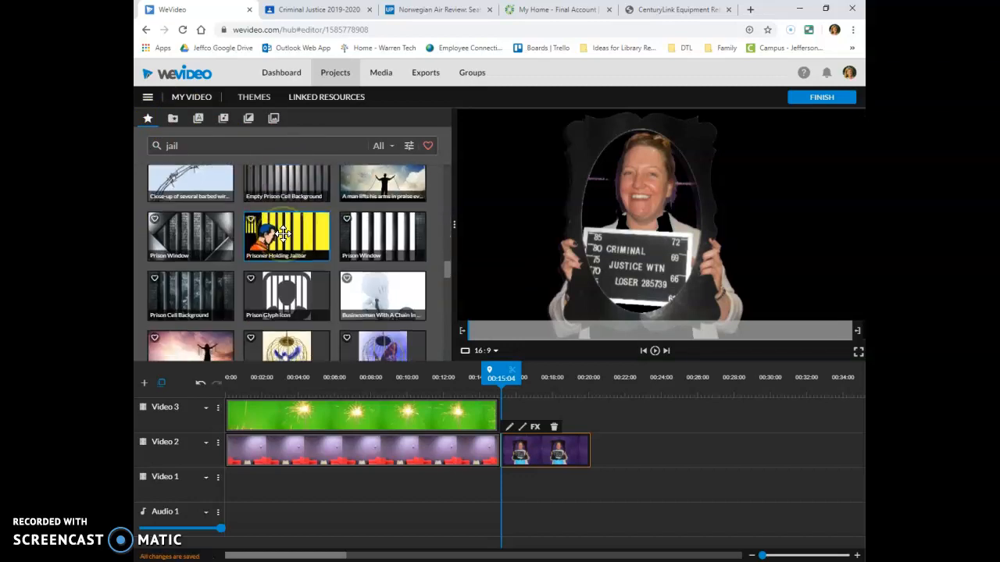
pyautogui.scroll(-2, 283, 234)
# Search the media library for prison and browse the results for a police lineup background
pyautogui.doubleClick(170, 146)
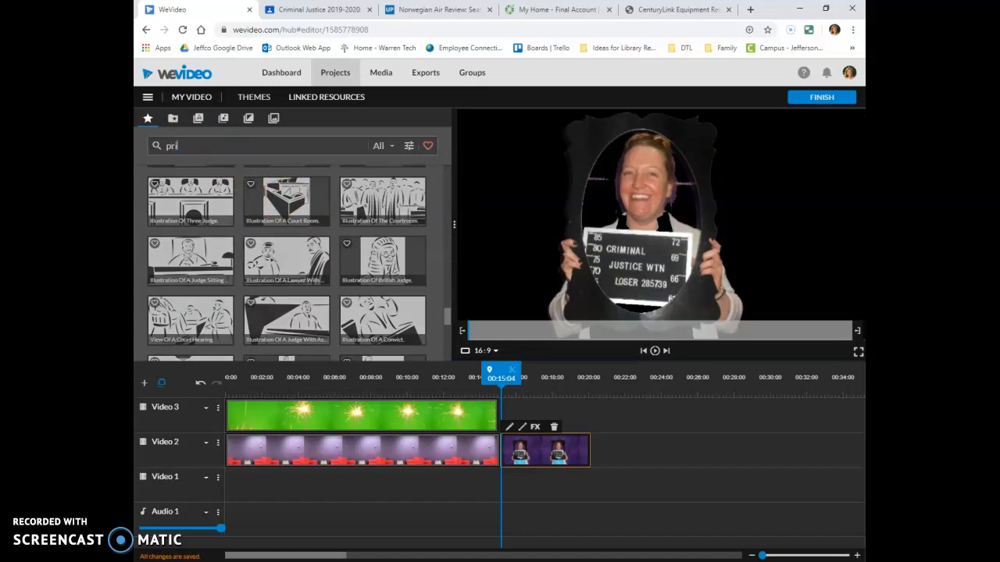
pyautogui.press('Return')
pyautogui.scroll(-2, 224, 227)
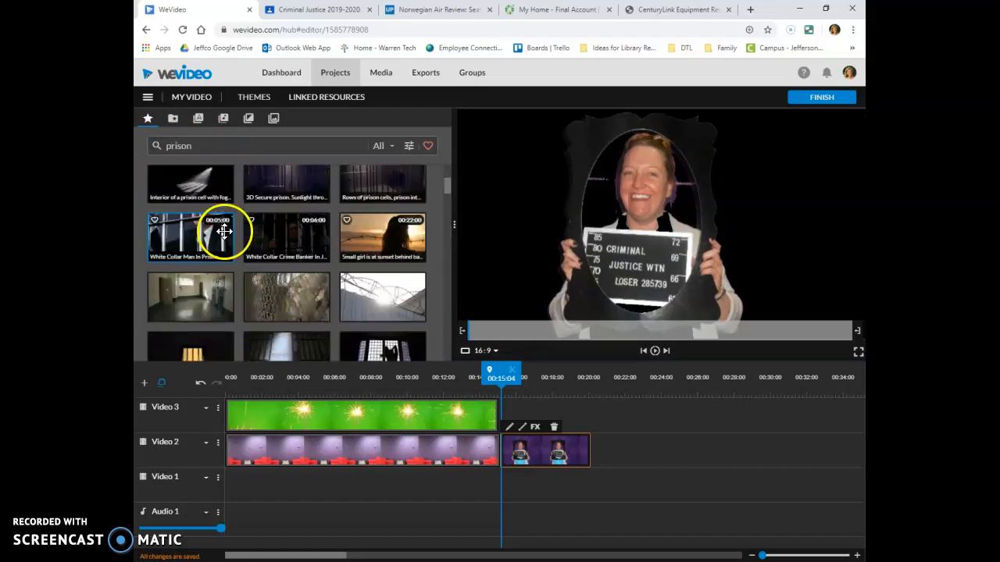
pyautogui.scroll(-6, 211, 234)
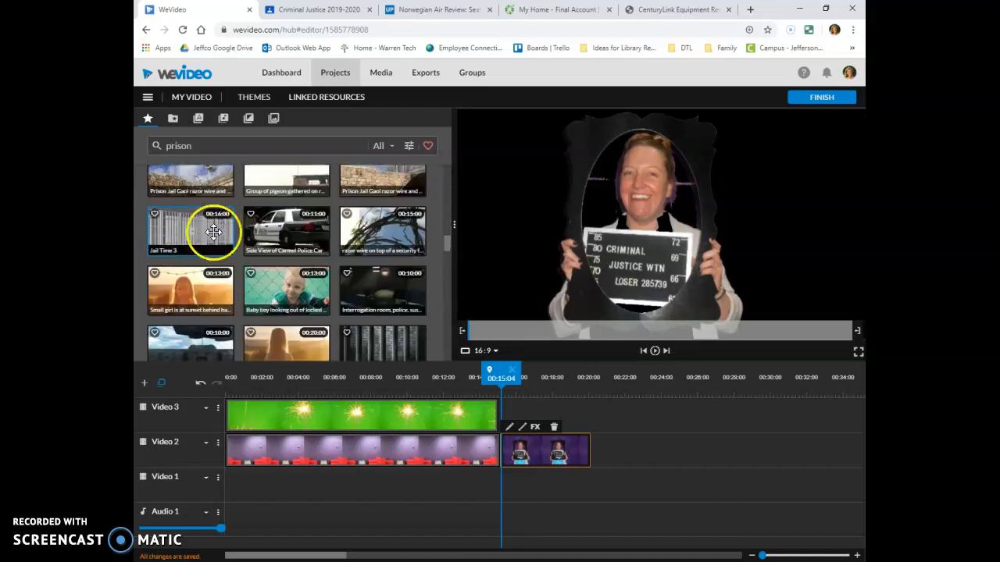
pyautogui.scroll(-6, 195, 237)
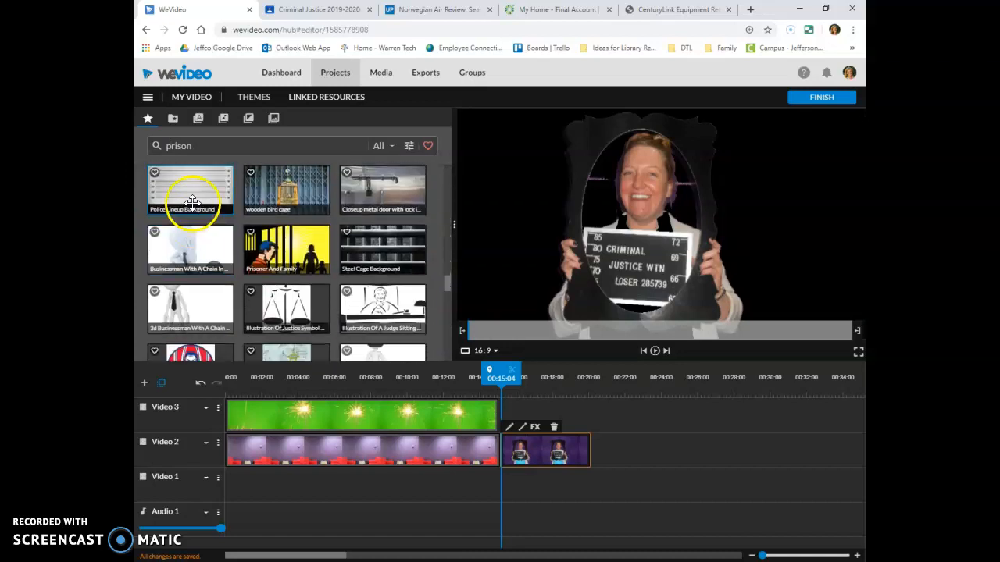
# Try the Police Lineup Background on Video 1 beneath the mugshot photo, and remove it from the track
pyautogui.click(197, 205)
pyautogui.moveTo(197, 205); pyautogui.dragTo(522, 491)
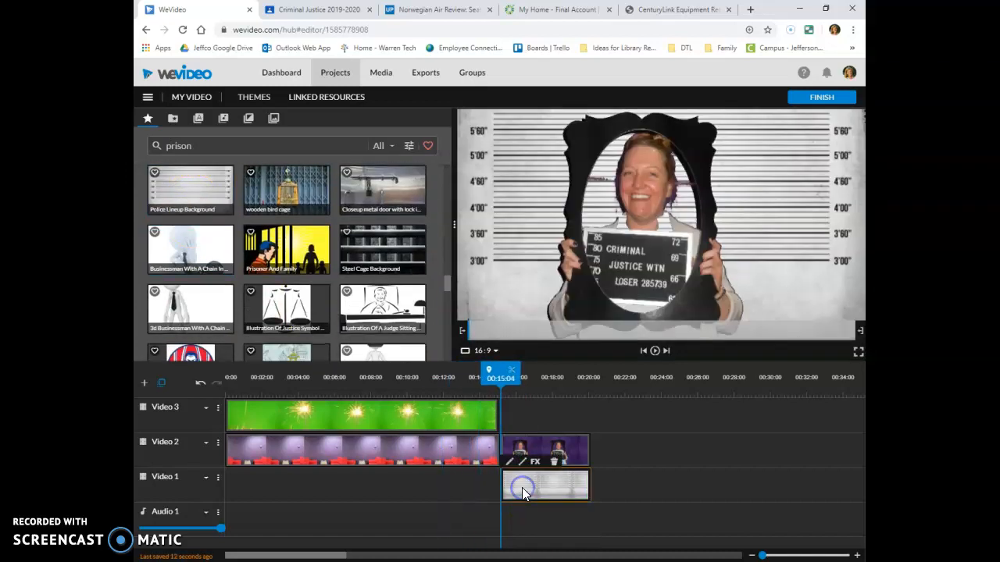
pyautogui.scroll(2, 238, 270)
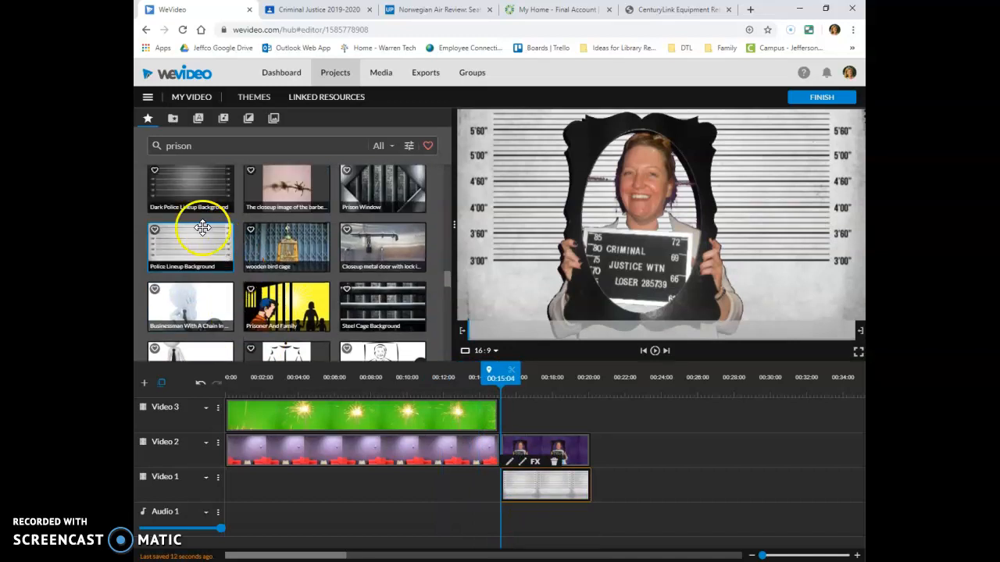
pyautogui.click(554, 462)
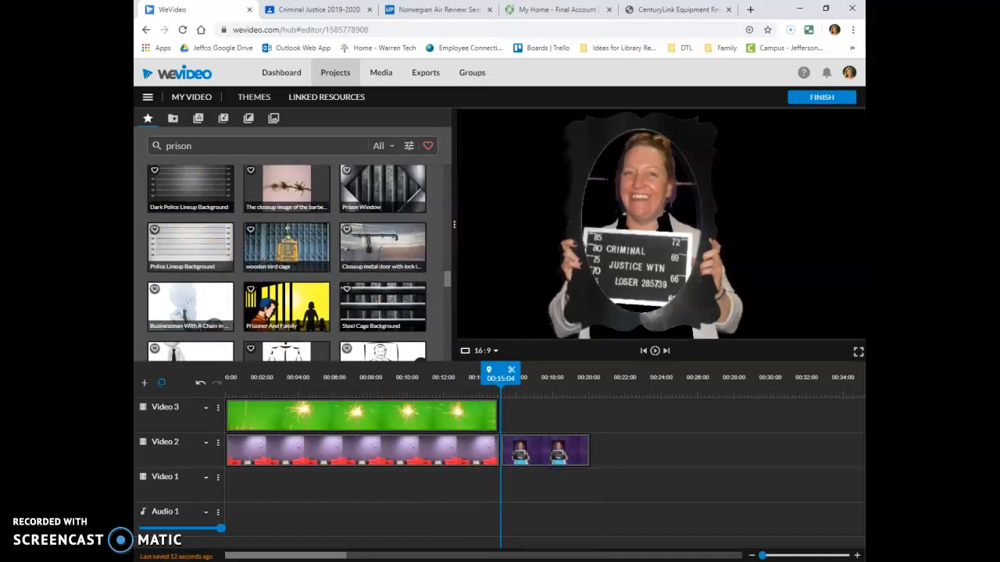
# Place the Dark Police Lineup Background on Video 1 beneath the mugshot photo and check the composite at 00:18:12
pyautogui.moveTo(197, 188); pyautogui.dragTo(514, 496)
pyautogui.click(518, 460)
pyautogui.click(559, 444)
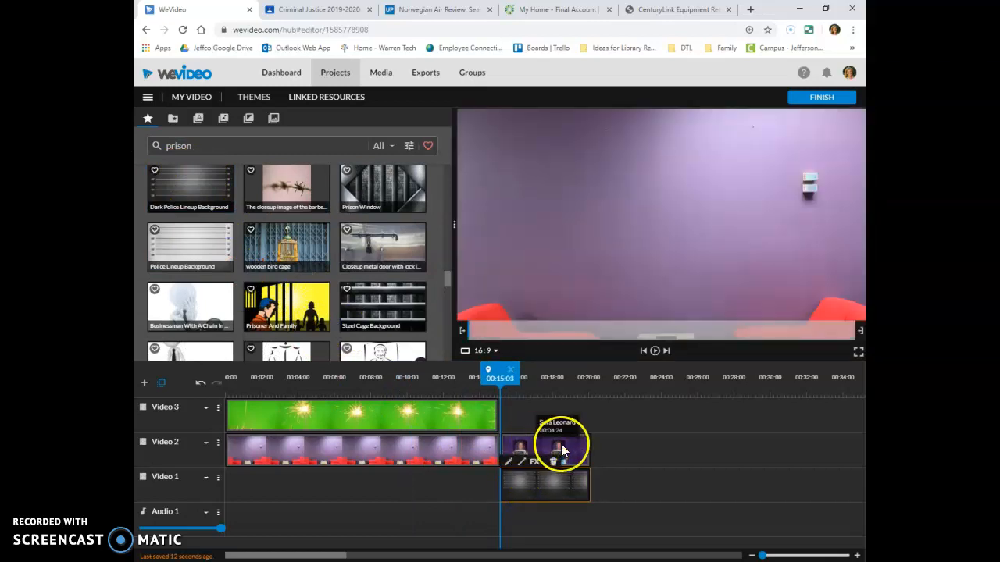
pyautogui.click(554, 481)
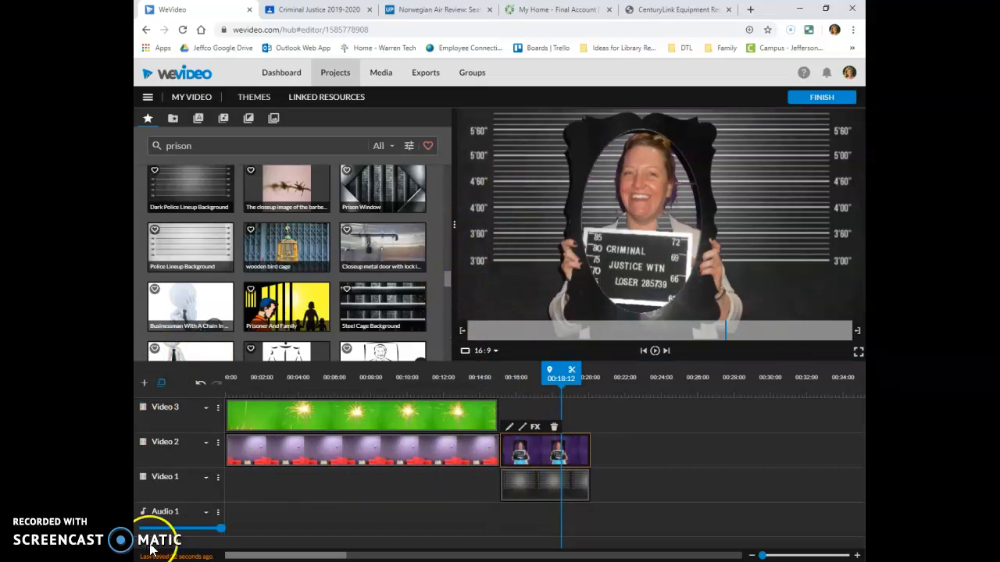
# Clear the mugshot photo's colour key, pick the purple backdrop again with the Color Keying dropper and save the changes
pyautogui.click(508, 427)
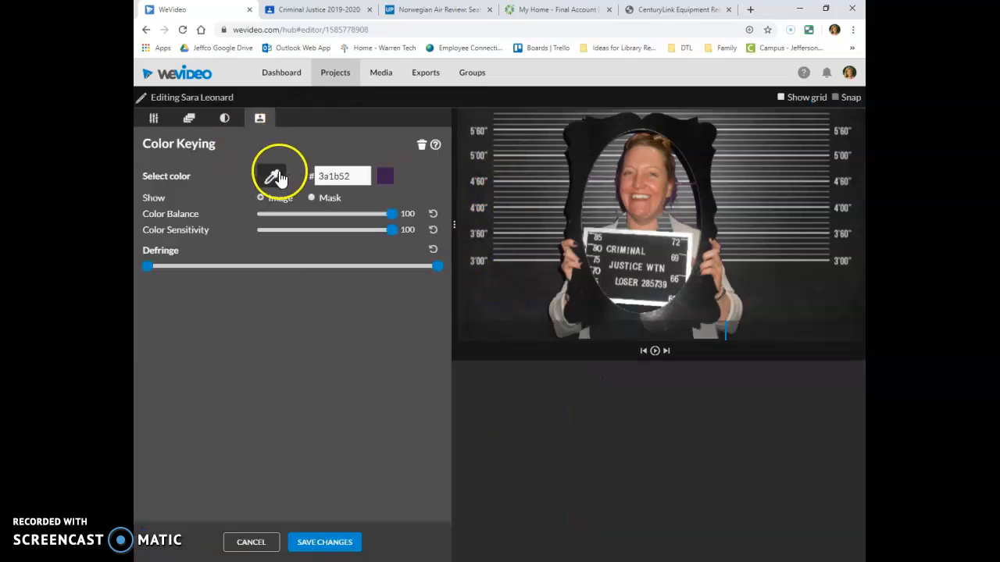
pyautogui.click(424, 147)
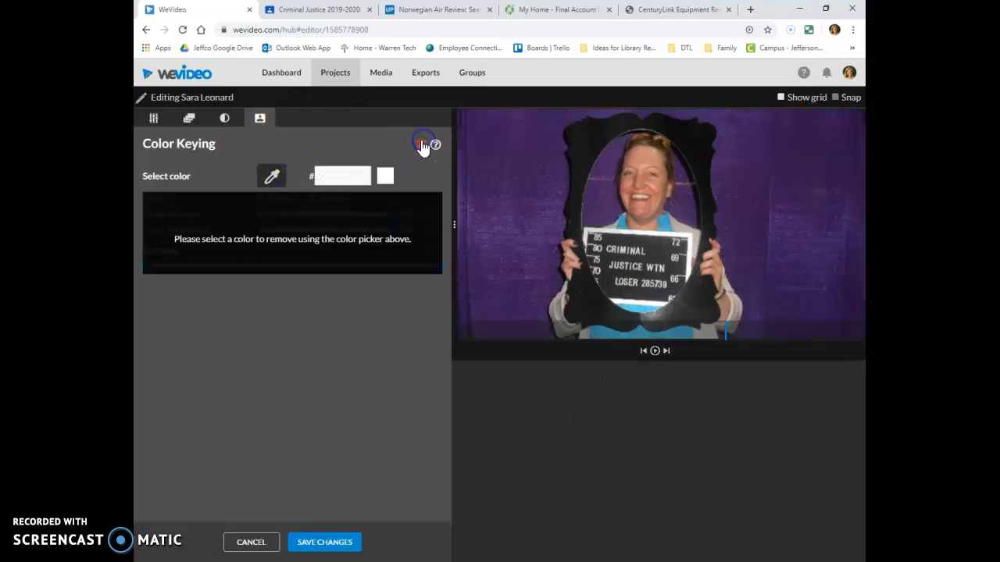
pyautogui.click(271, 179)
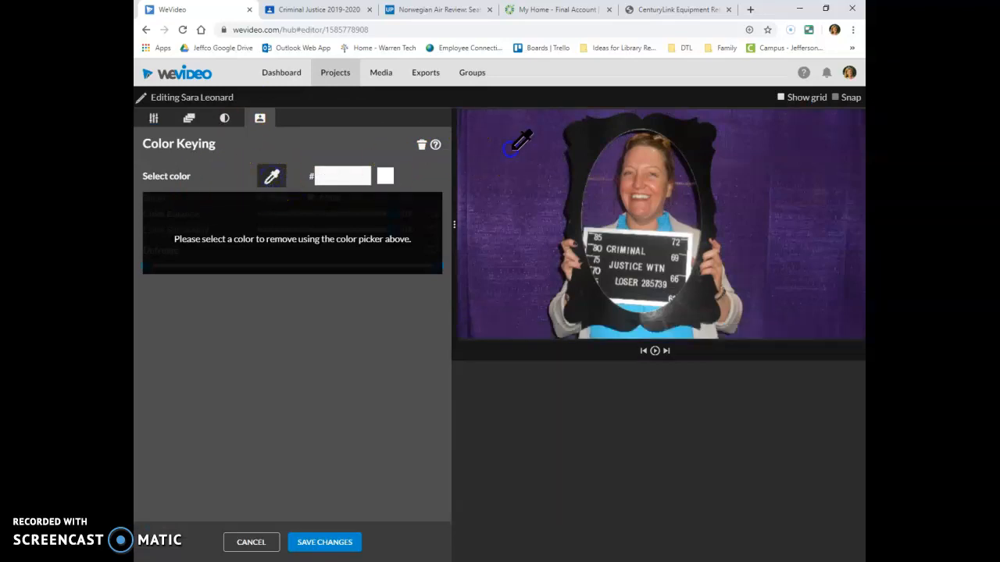
pyautogui.click(511, 150)
pyautogui.click(330, 542)
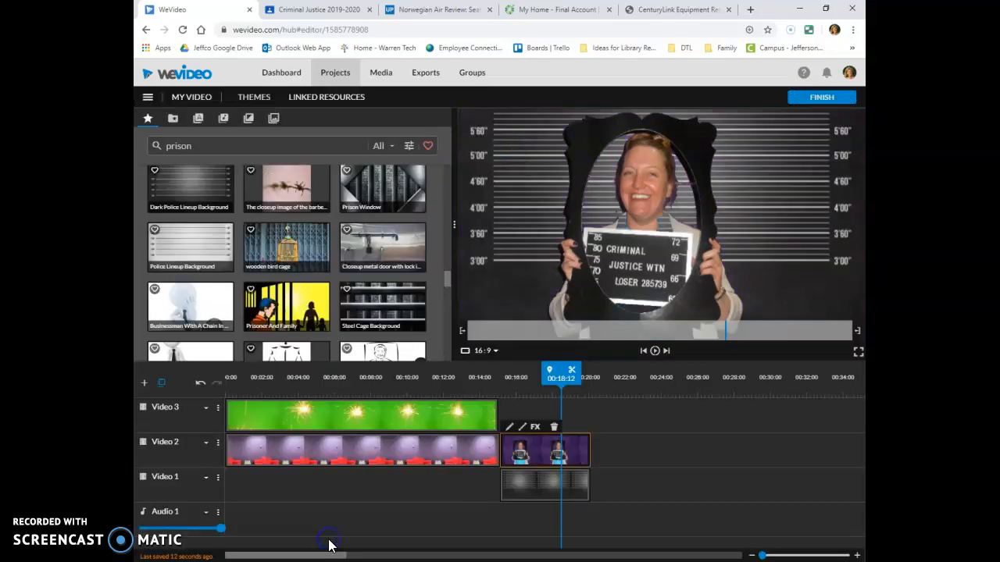